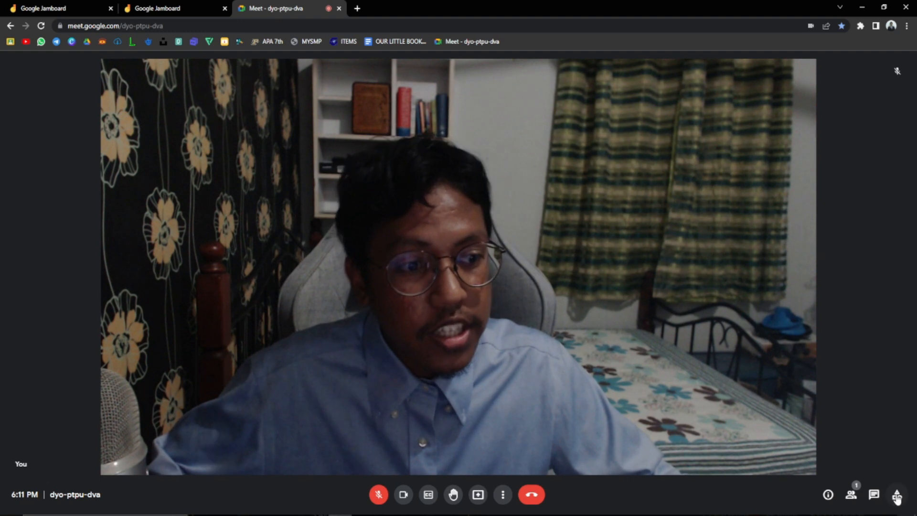
Start a new whiteboard from the meeting's whiteboarding activity and move its window aside.
left_click(896, 496)
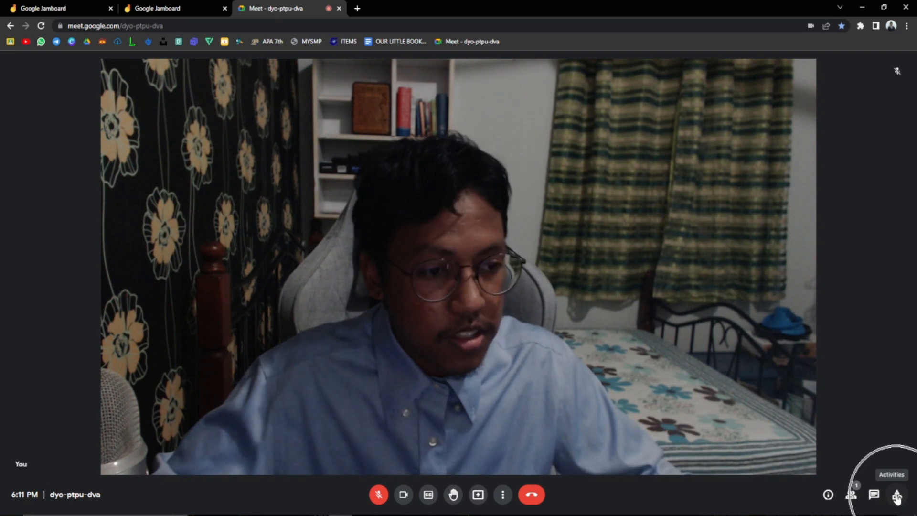
left_click(896, 497)
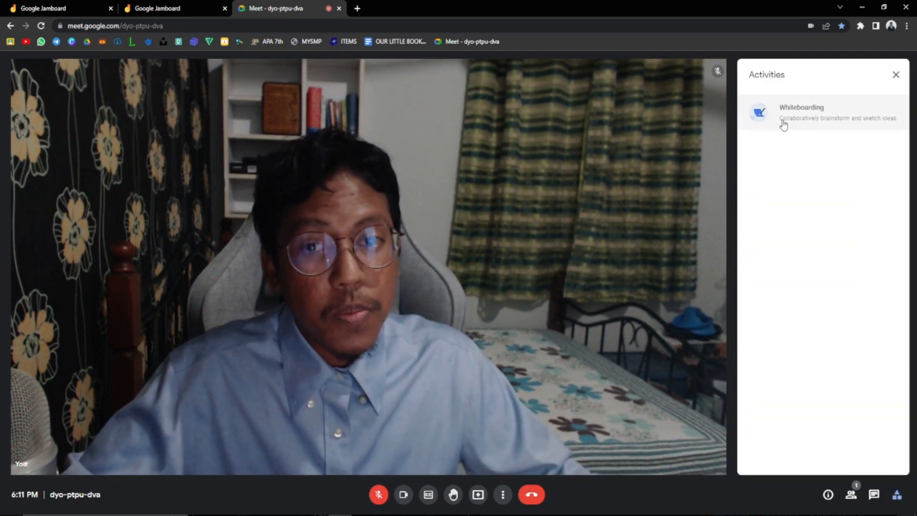
left_click(784, 123)
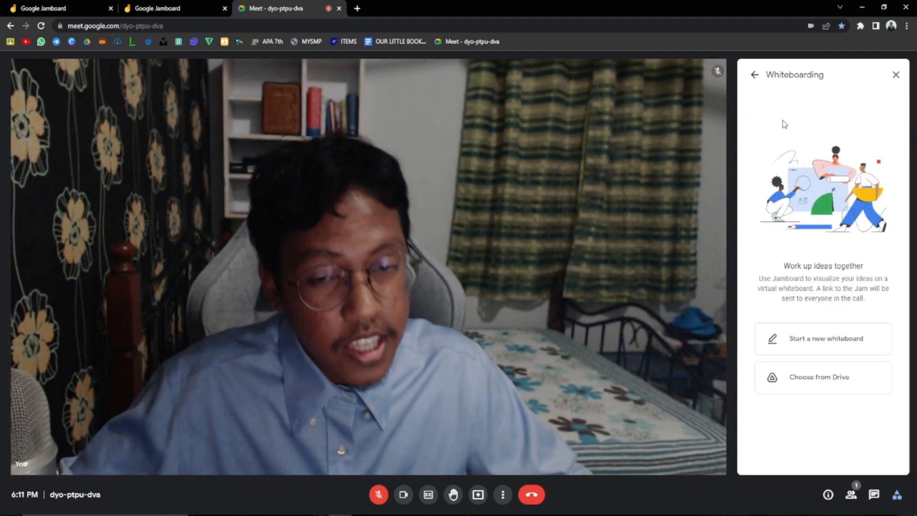
left_click(833, 342)
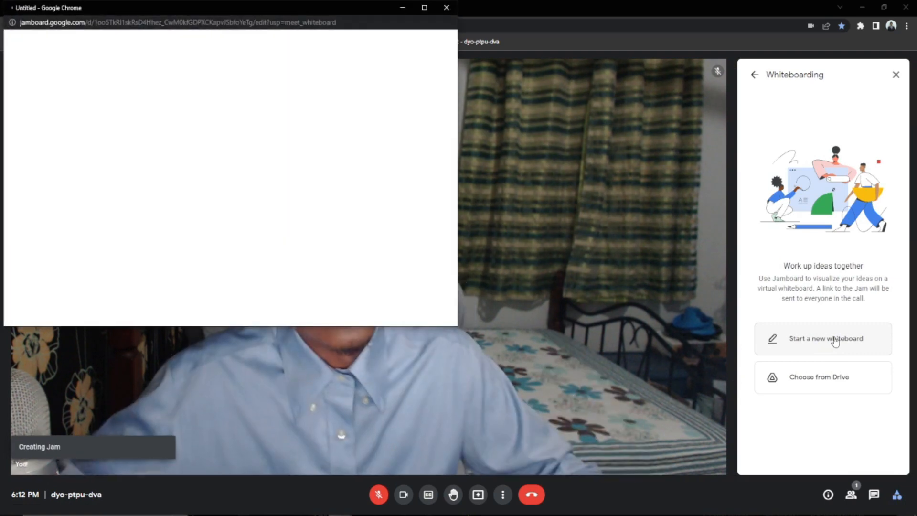
left_click_drag(204, 11, 658, 70)
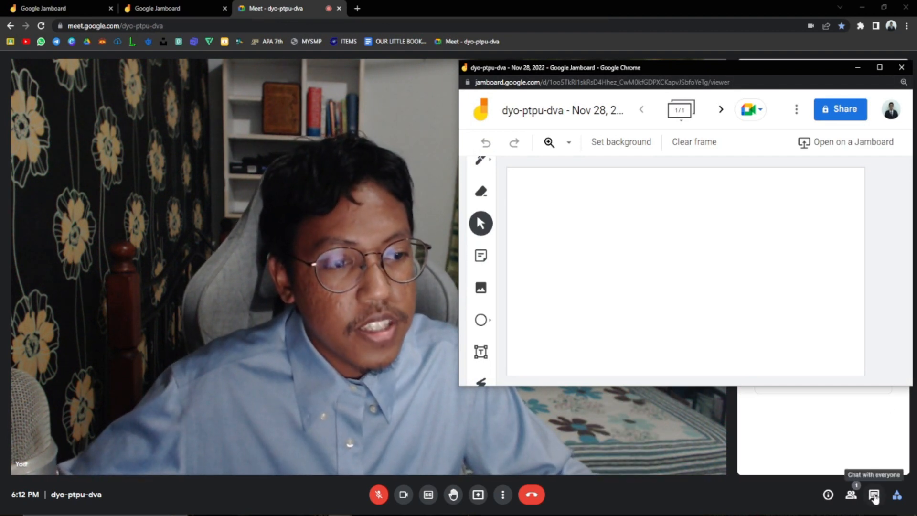
Open the in-call messages to view the shared Jam link.
left_click(874, 497)
left_click(874, 496)
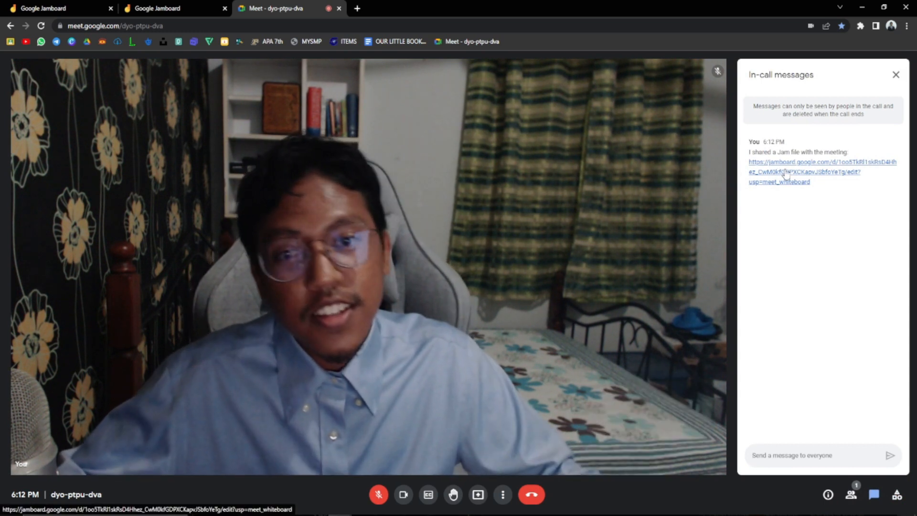
left_click(387, 487)
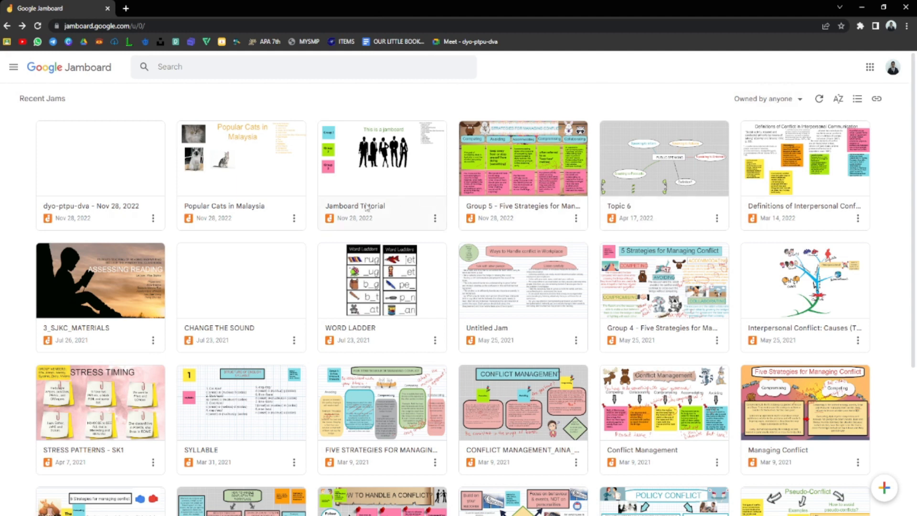
Filter the Jams by owned by me and not owned by me, and return to owned by anyone.
left_click_drag(20, 100, 72, 106)
left_click(124, 103)
left_click(796, 102)
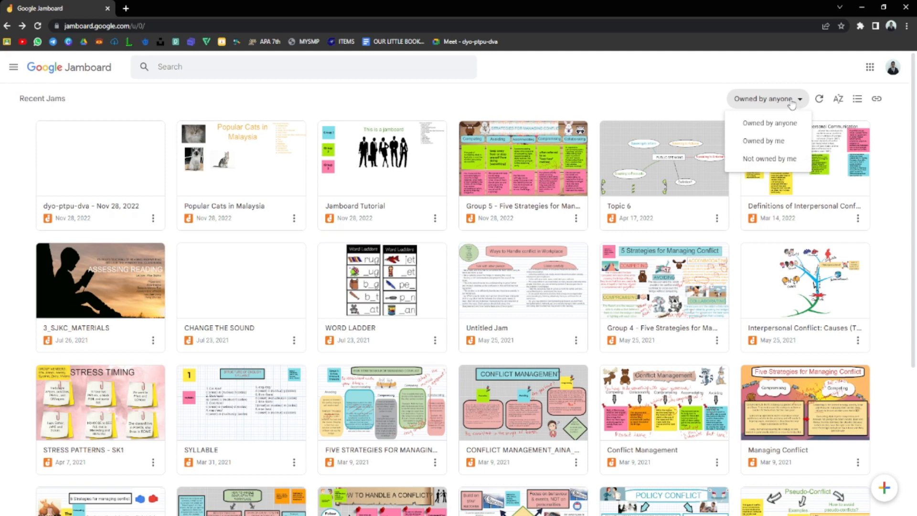
left_click(779, 143)
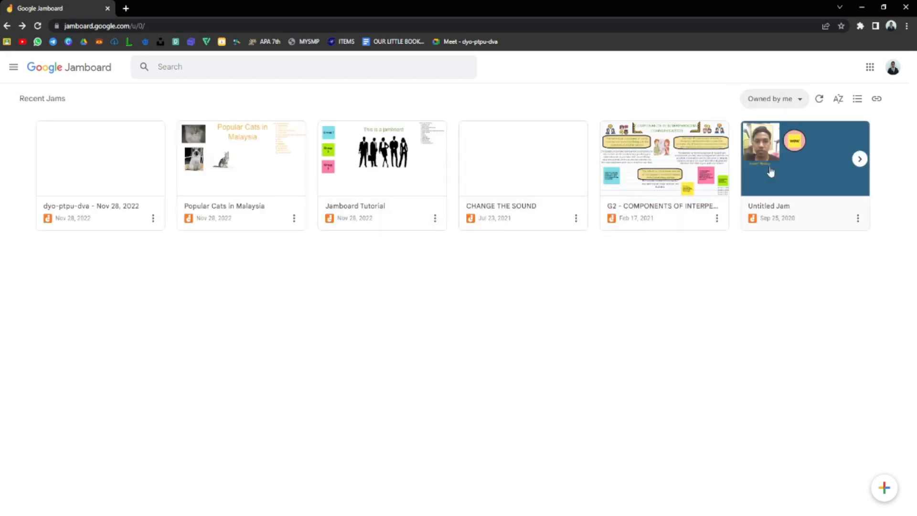
left_click(788, 99)
left_click(776, 159)
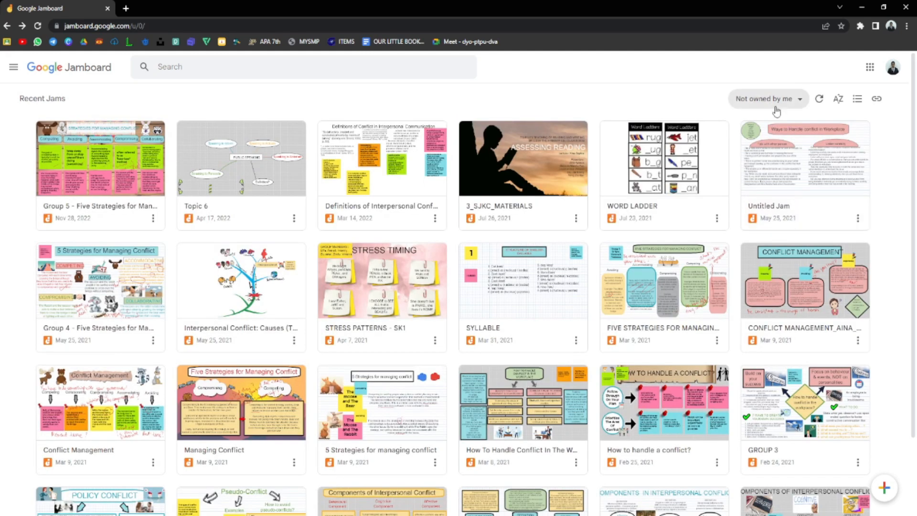
left_click(775, 106)
left_click(778, 123)
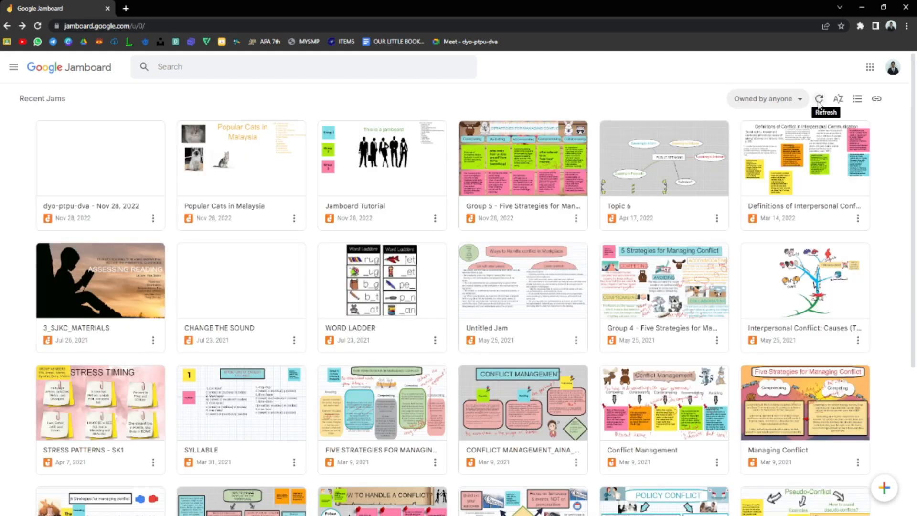
Refresh the Jam list and try sorting it by last opened by me, last modified by me, and title.
left_click(818, 99)
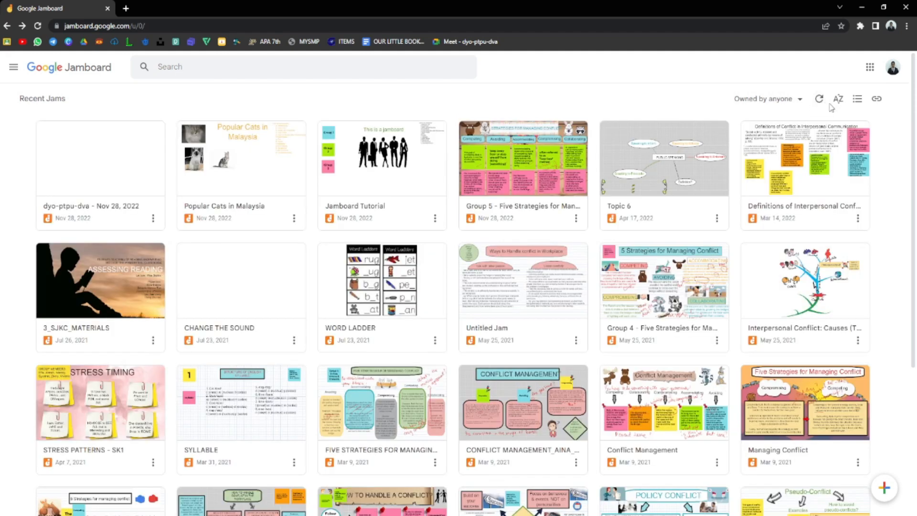
left_click(838, 100)
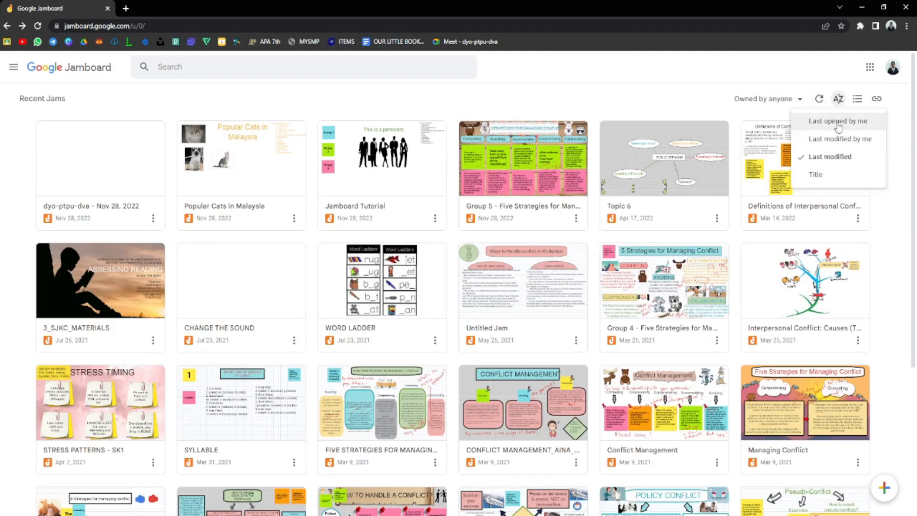
left_click(838, 121)
left_click(839, 100)
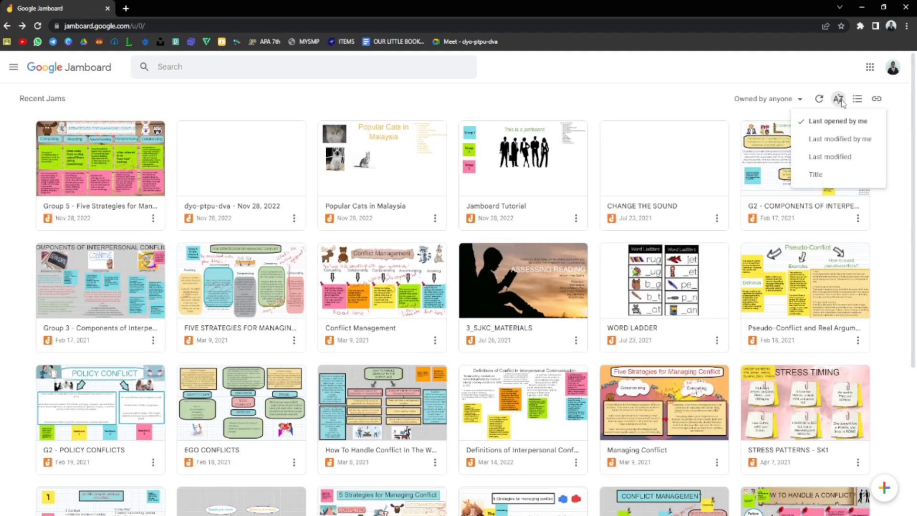
left_click(833, 139)
left_click(838, 103)
left_click(819, 177)
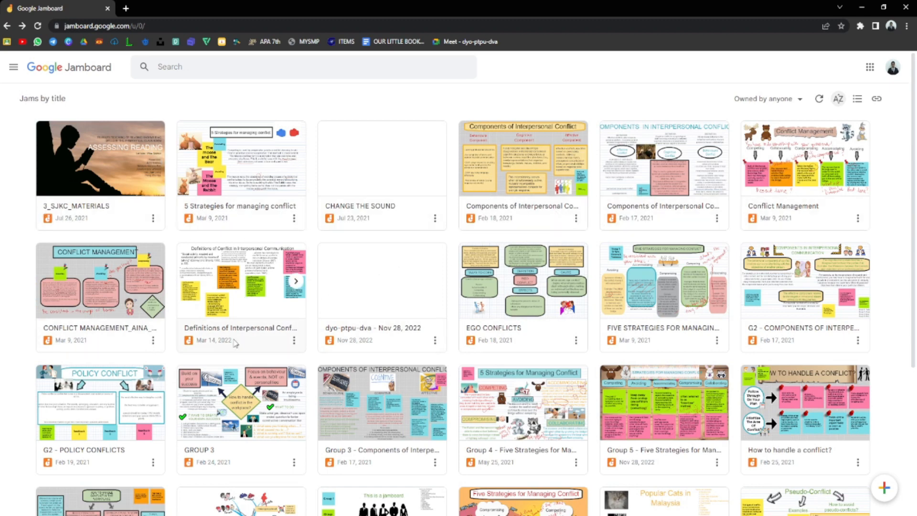
Compare the row and grid views of the Jam list, and preview the option to open a Jam by code.
left_click(858, 98)
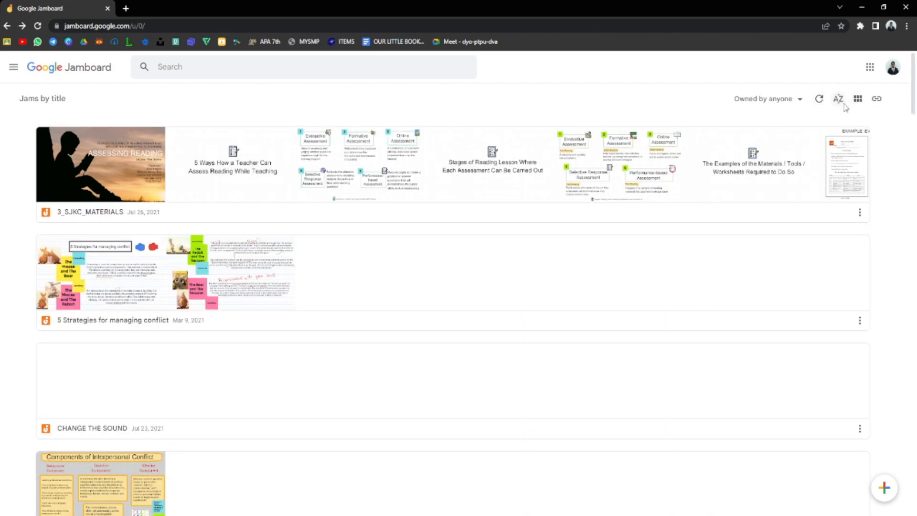
left_click(857, 100)
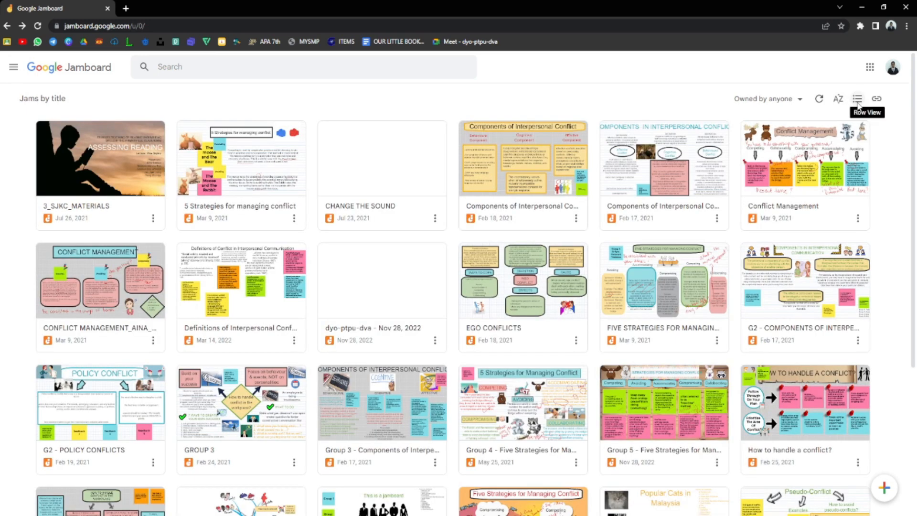
left_click(858, 100)
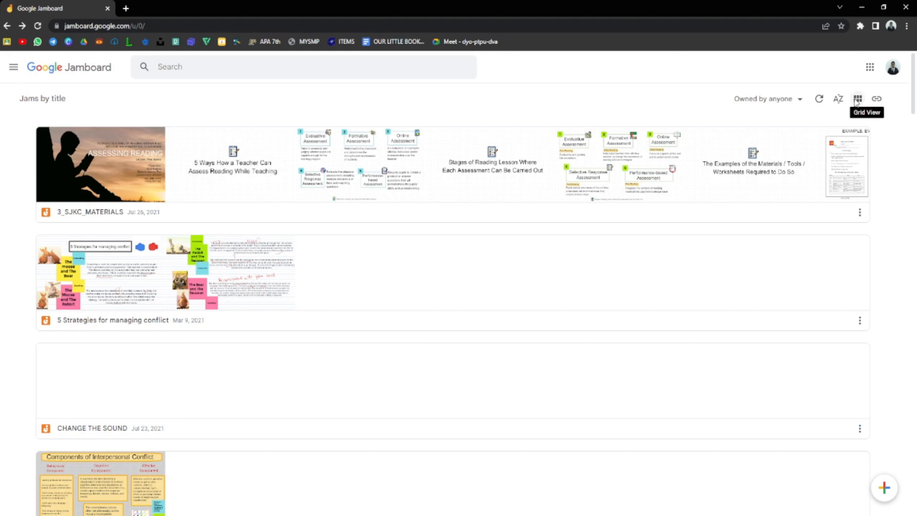
left_click(857, 99)
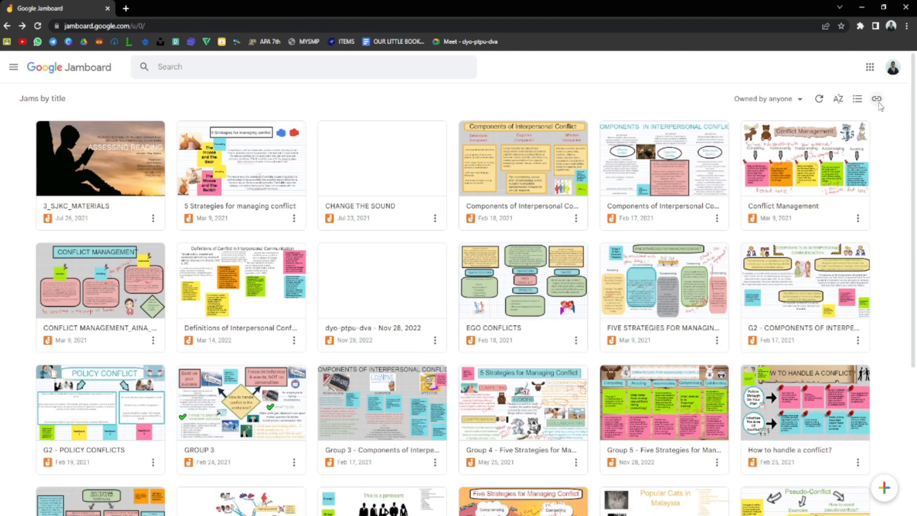
left_click(877, 100)
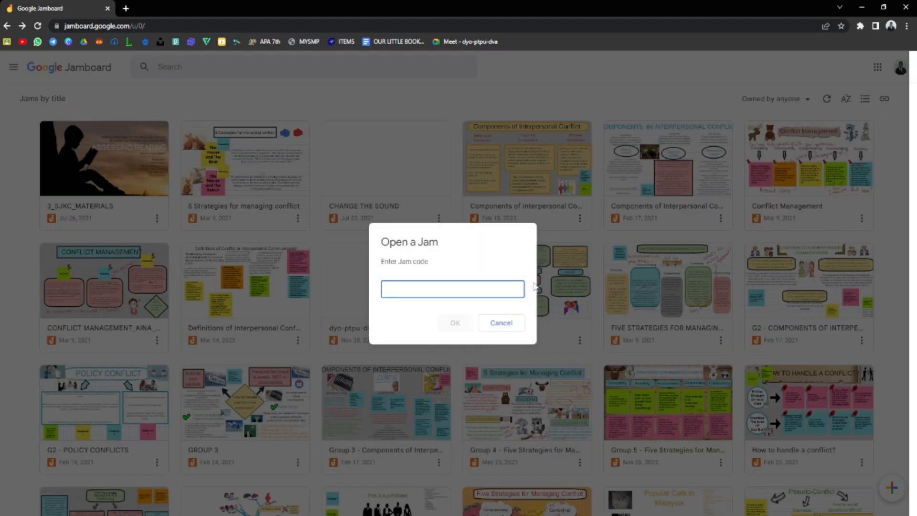
left_click(507, 329)
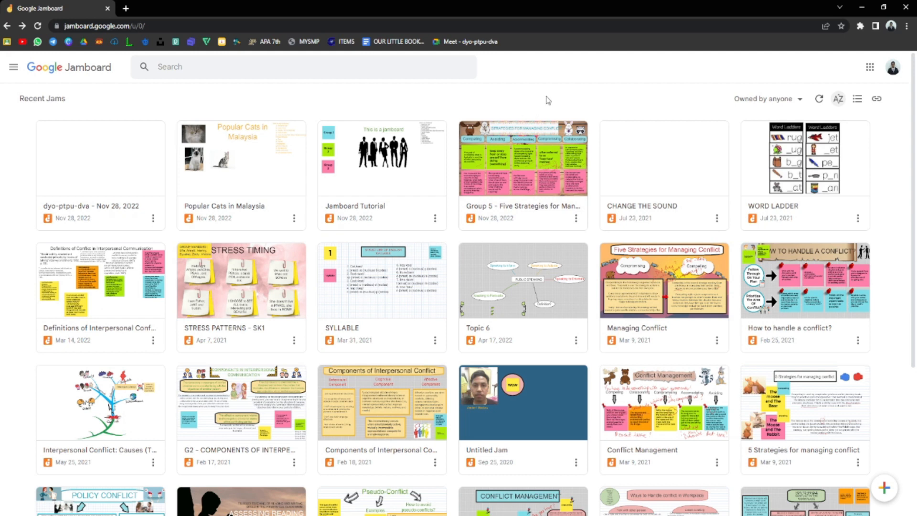
Create a new Jam and rename it "Popular Cat Breeds in Malaysia".
left_click(884, 489)
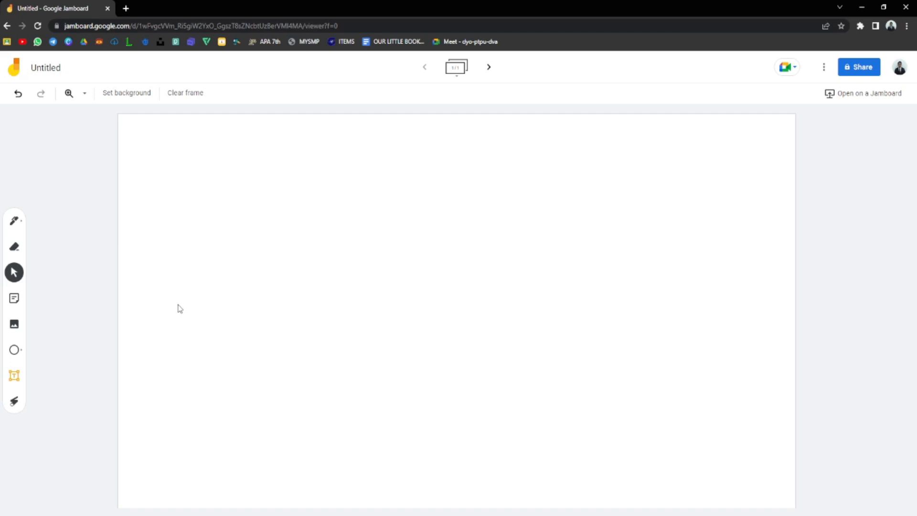
left_click(55, 71)
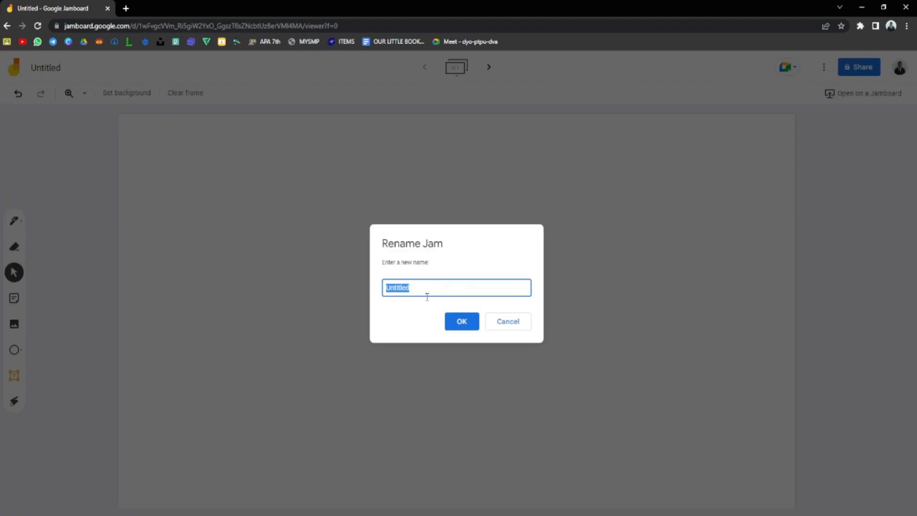
type("Popular Cat Breeds in Malaysia")
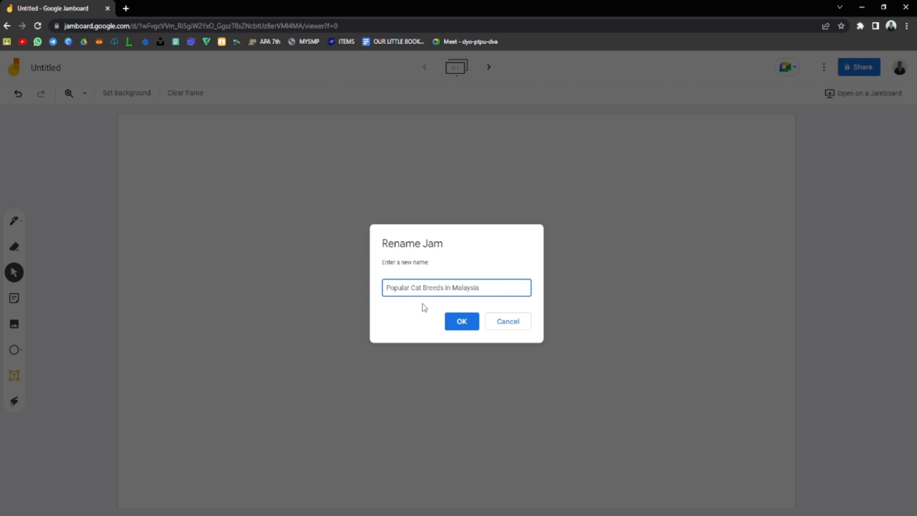
left_click(464, 326)
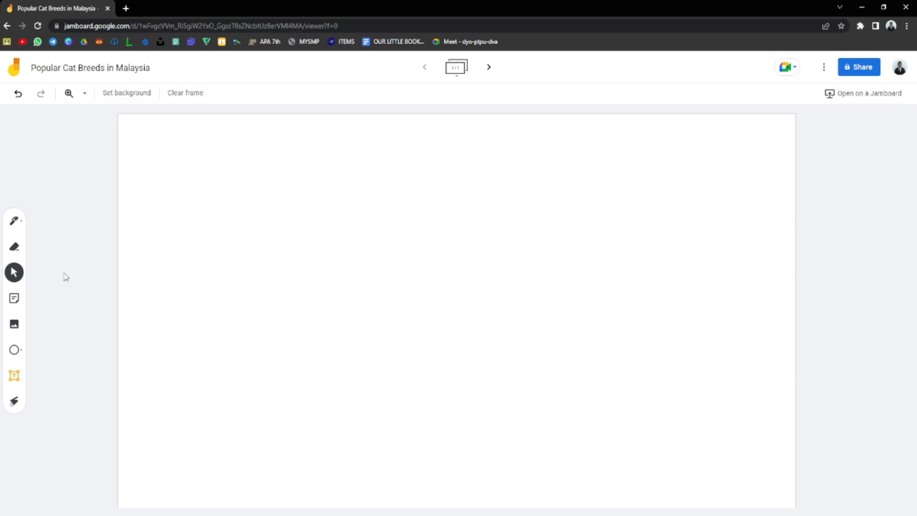
Add a title text box reading "Popular Cat Breeds in Malaysia" near the upper edge of the frame.
left_click(13, 378)
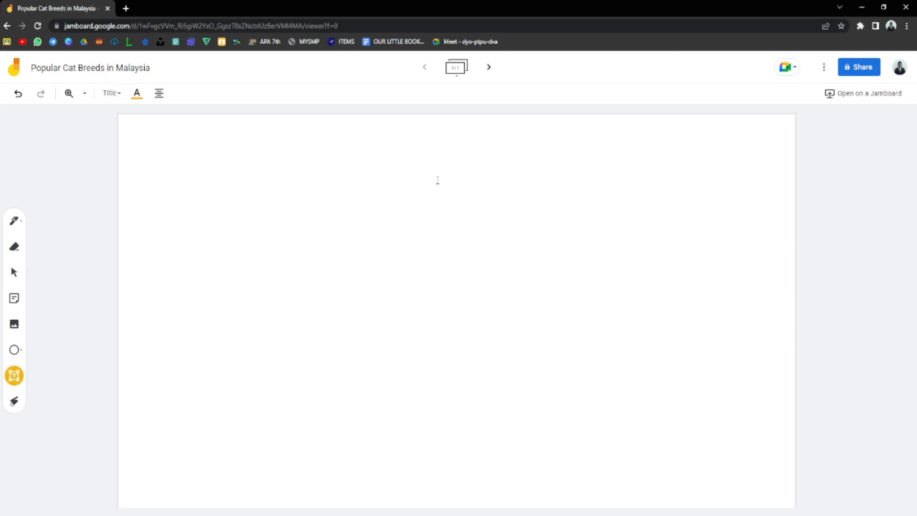
left_click(513, 177)
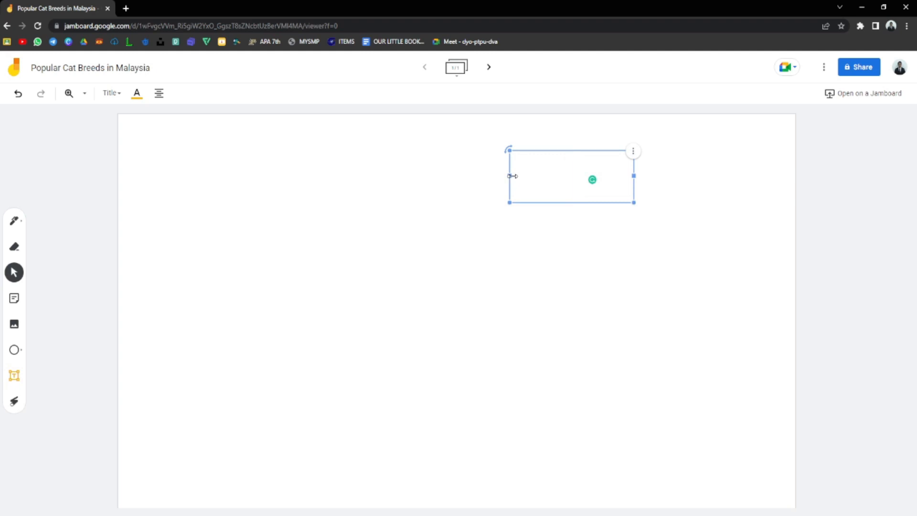
type("Popular Cat Breeds in Malaysia")
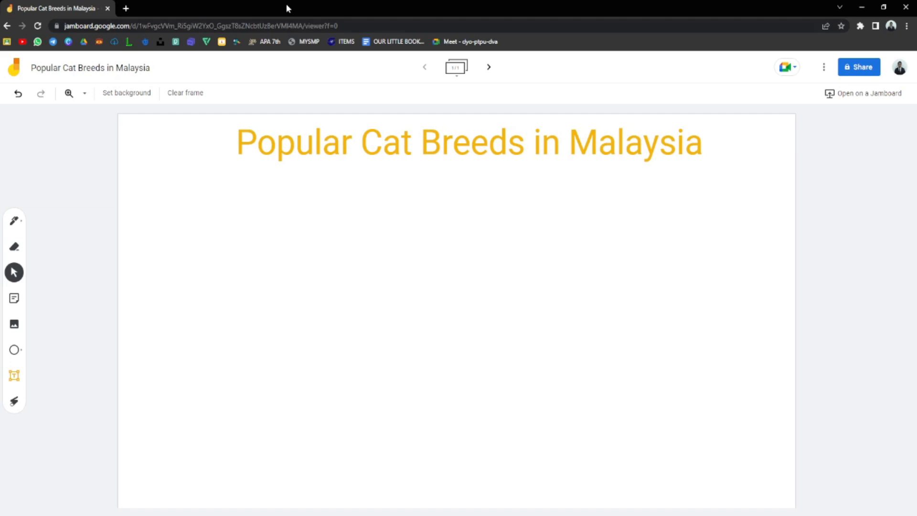
Scale down the title text box slightly from its lower-right corner.
left_click(446, 143)
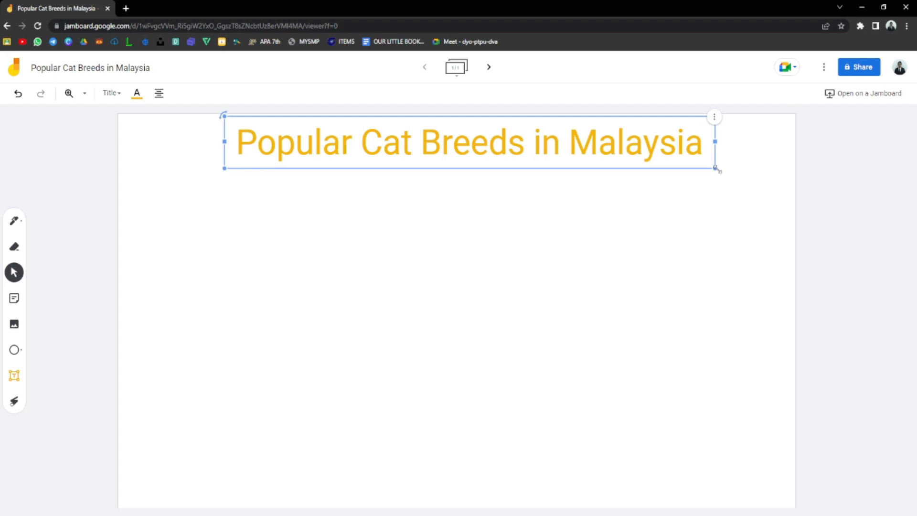
left_click_drag(726, 177, 665, 210)
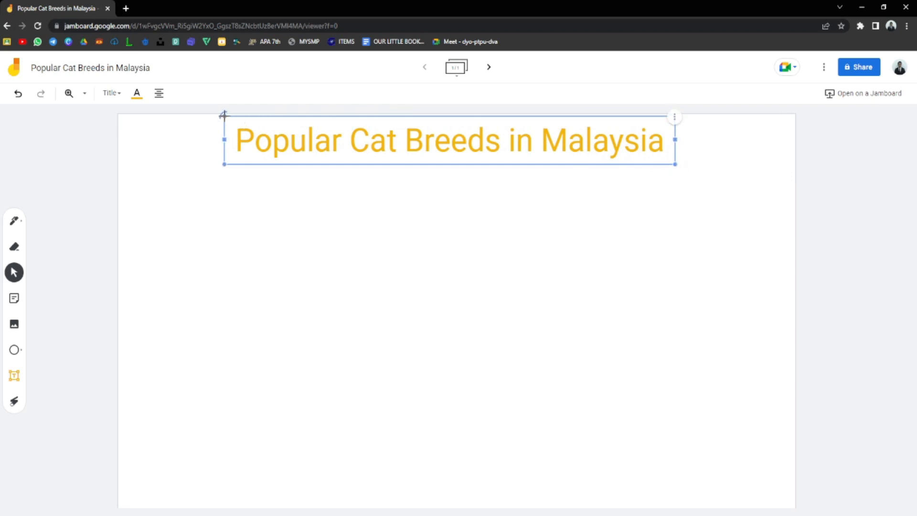
left_click_drag(225, 121, 248, 125)
Open the title text for editing, and delete and retype its last letter "a".
left_click(675, 117)
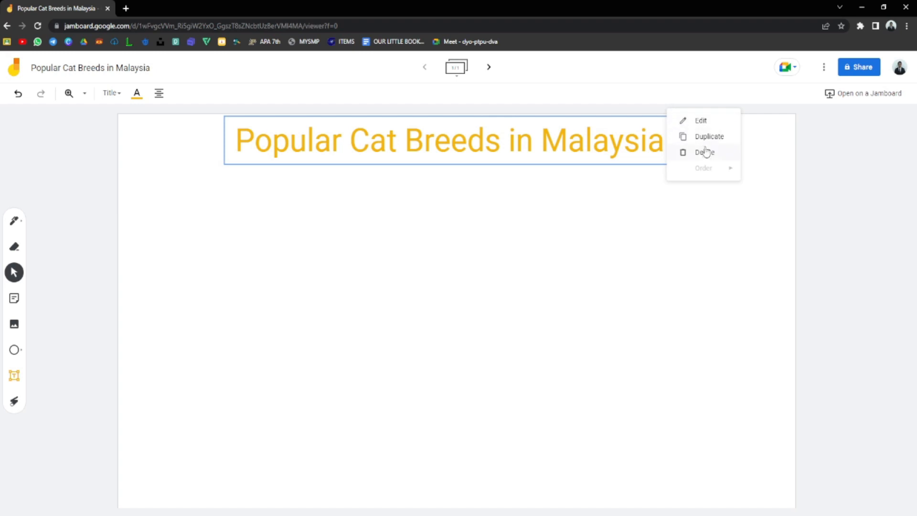
left_click(698, 122)
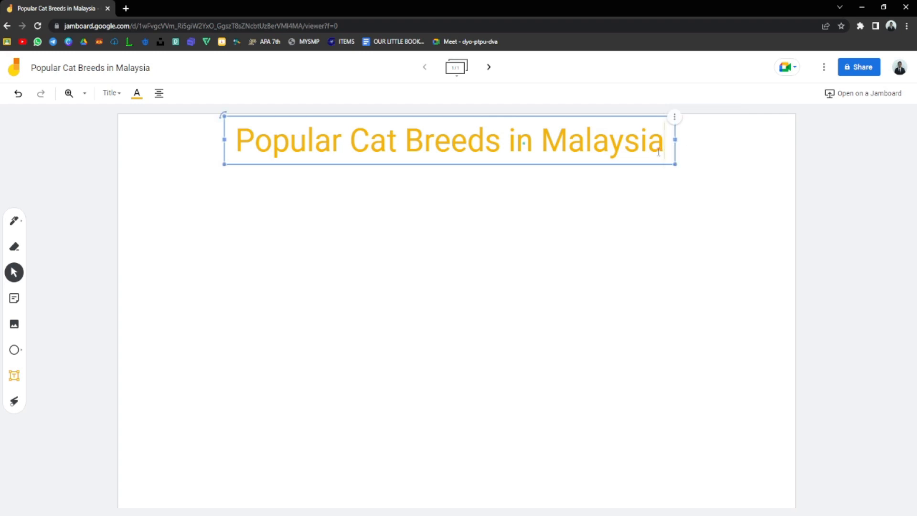
key("BackSpace")
type("a")
Duplicate the title text box, placing the copy just below the original, and delete the copy.
left_click(674, 117)
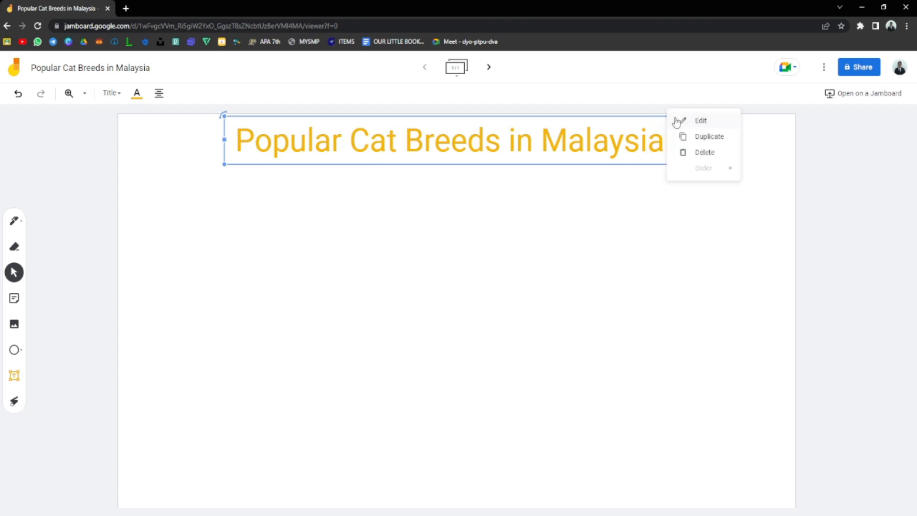
left_click(698, 137)
left_click_drag(650, 157, 638, 190)
left_click(681, 170)
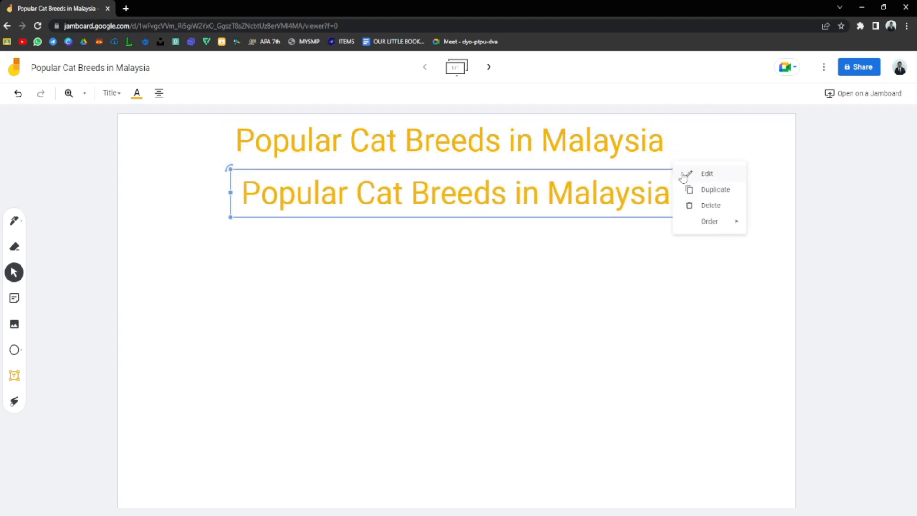
left_click(712, 205)
left_click(626, 147)
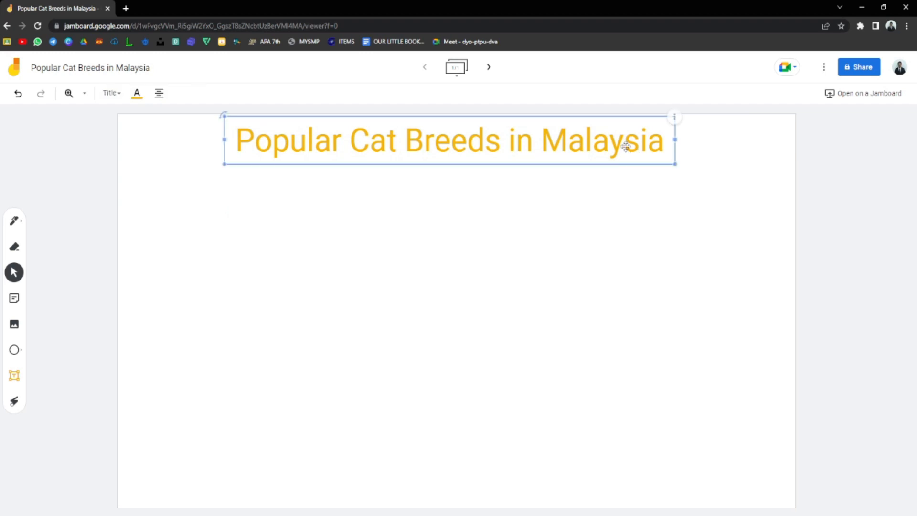
left_click(675, 119)
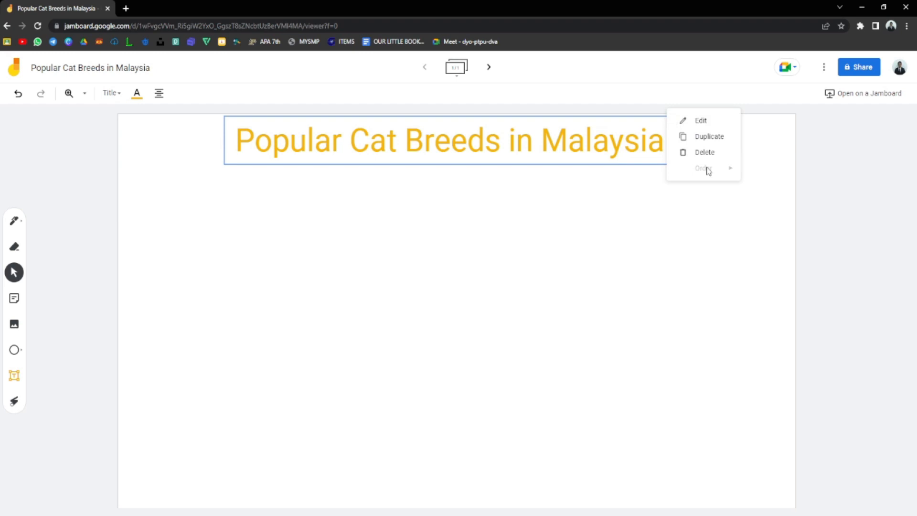
left_click(571, 258)
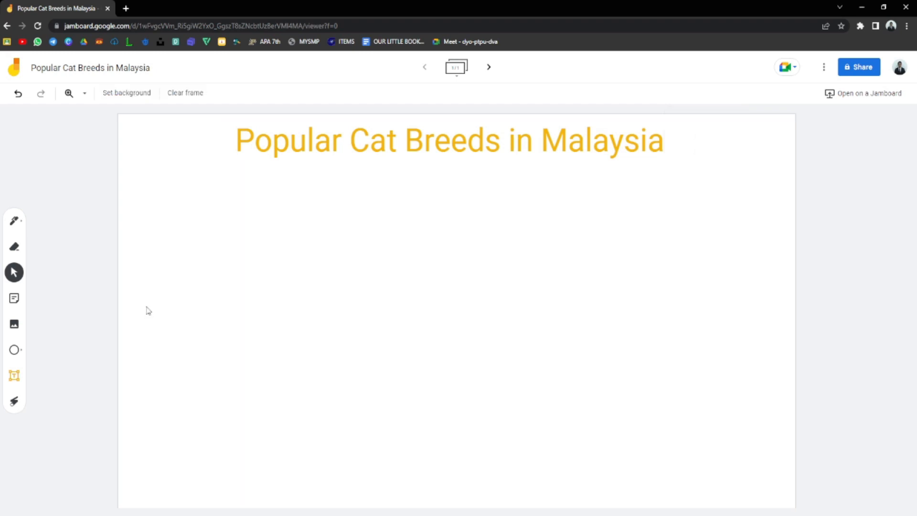
Start adding an image and search Google Images for "People".
left_click(14, 325)
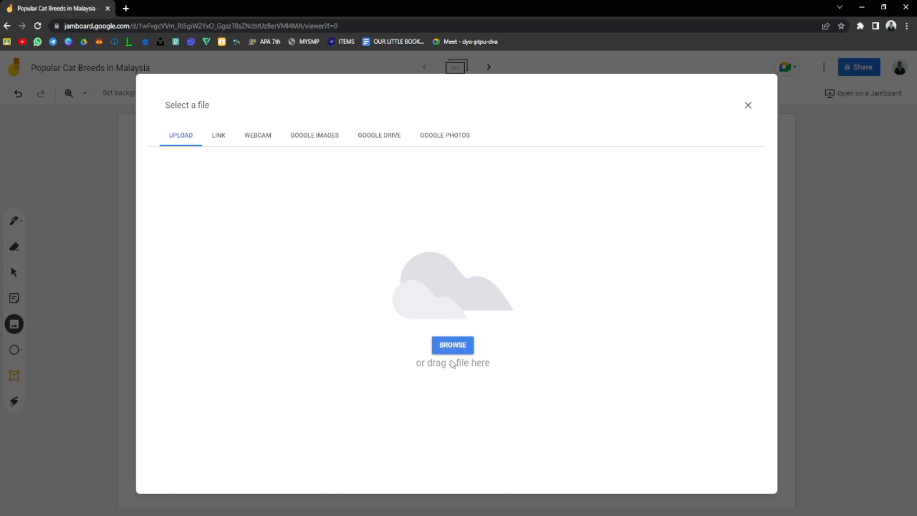
left_click(451, 345)
left_click(315, 137)
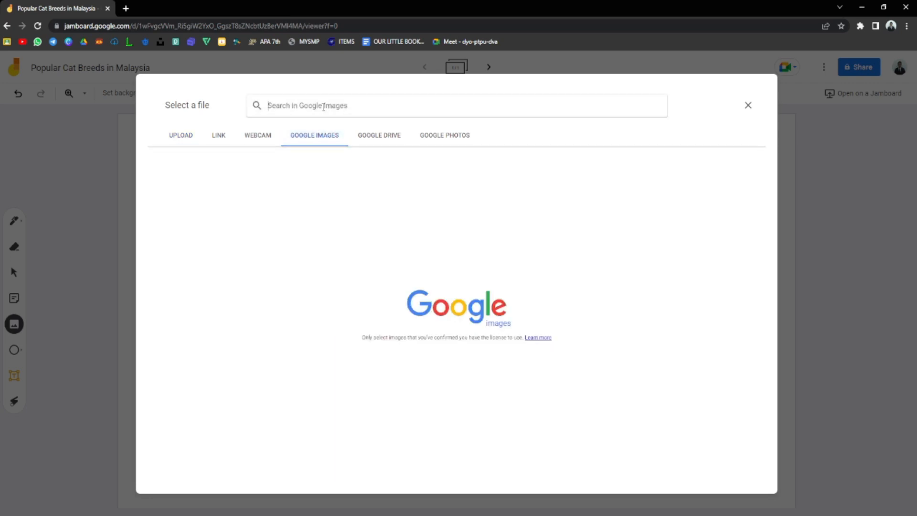
type("People")
key("Return")
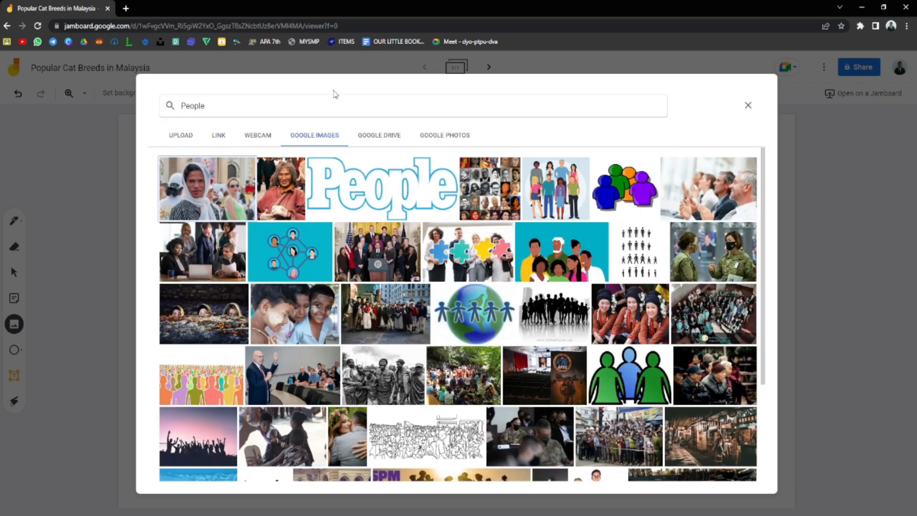
Search Google Images for "Maine Coon", insert the picture of the standing tabby with raised tail, and place it below the title's left end.
type("Ma")
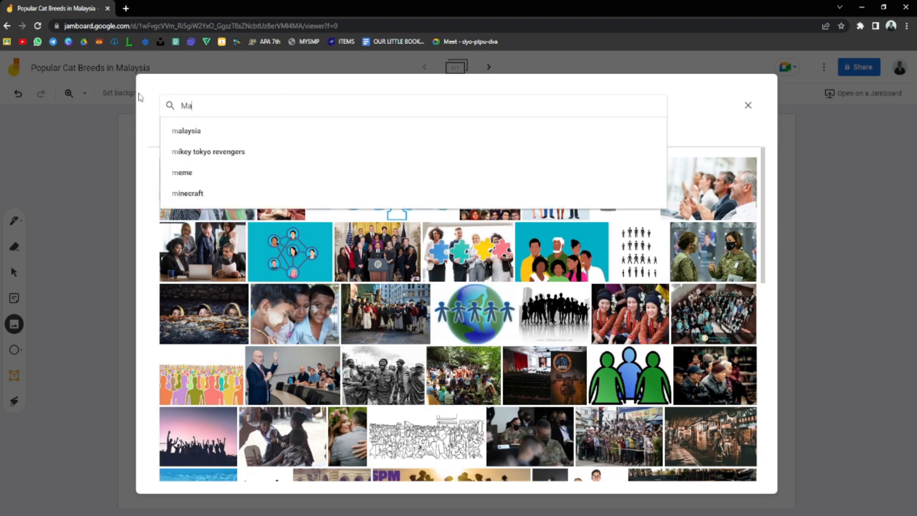
type("ine Coon")
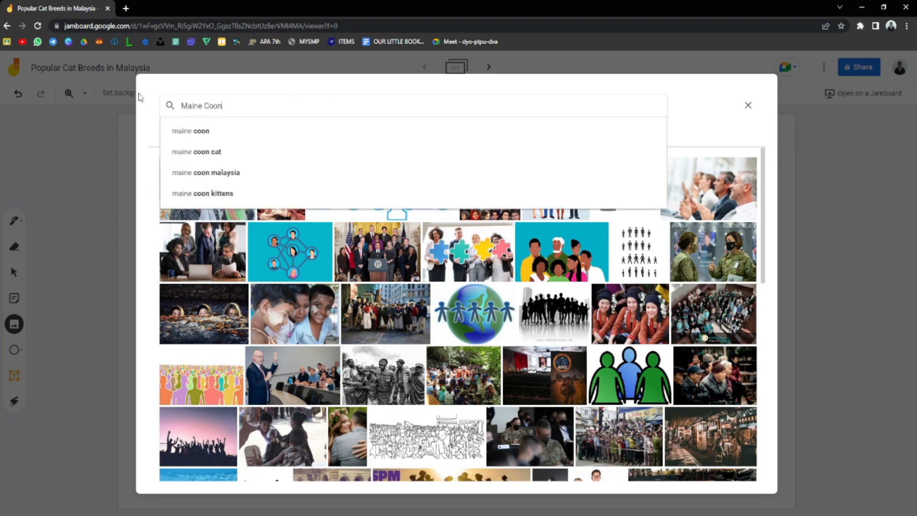
key("Return")
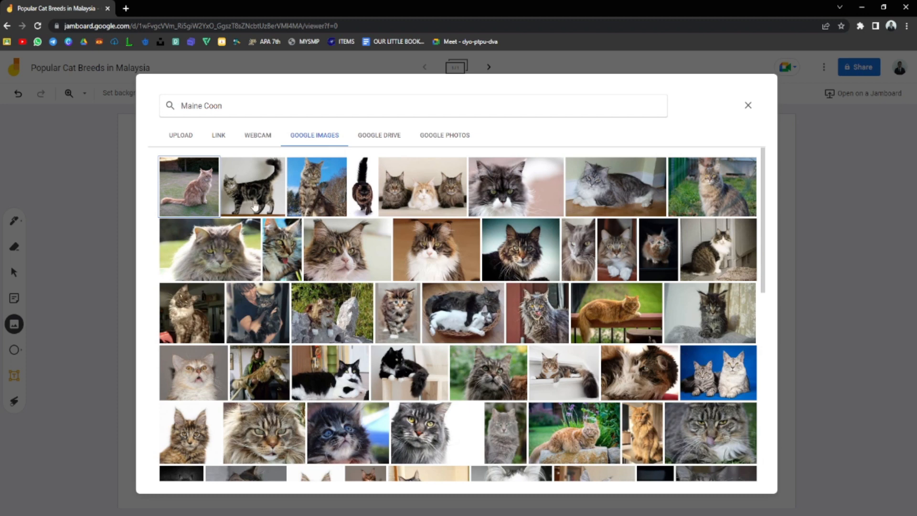
left_click(259, 187)
left_click(737, 468)
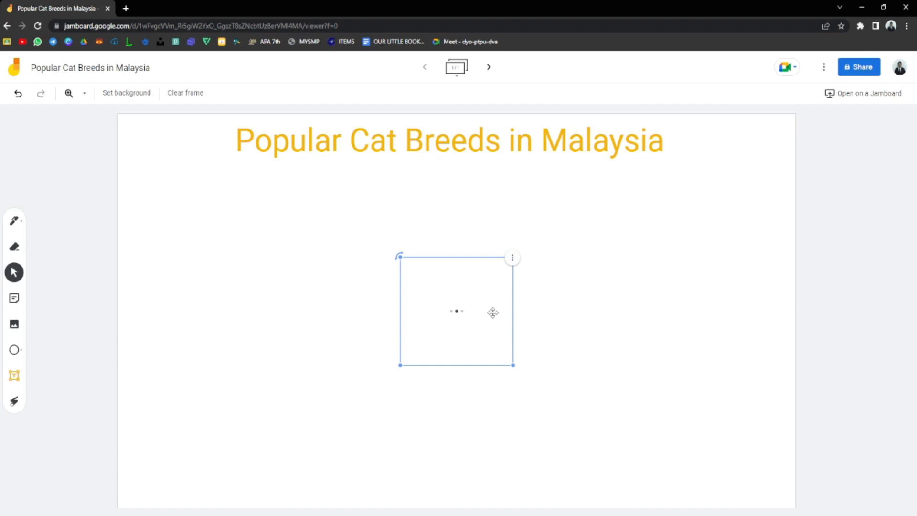
left_click_drag(493, 313, 245, 248)
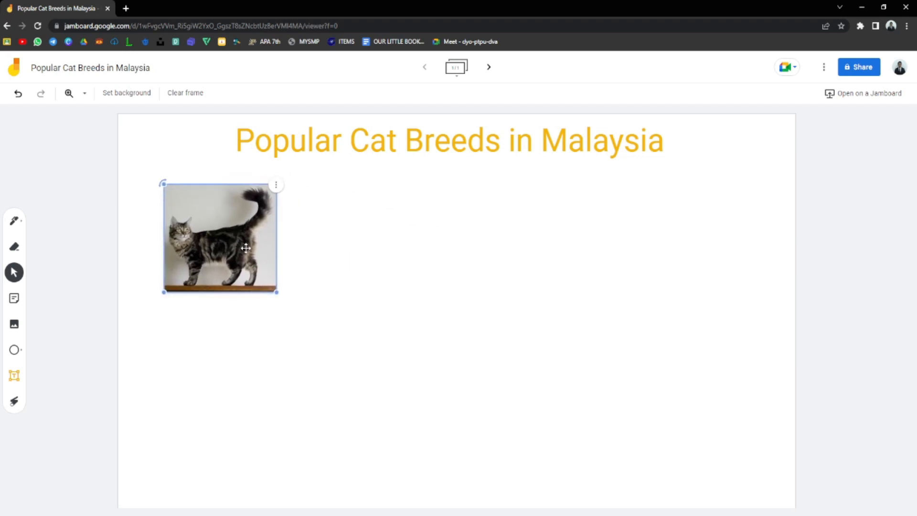
left_click(342, 247)
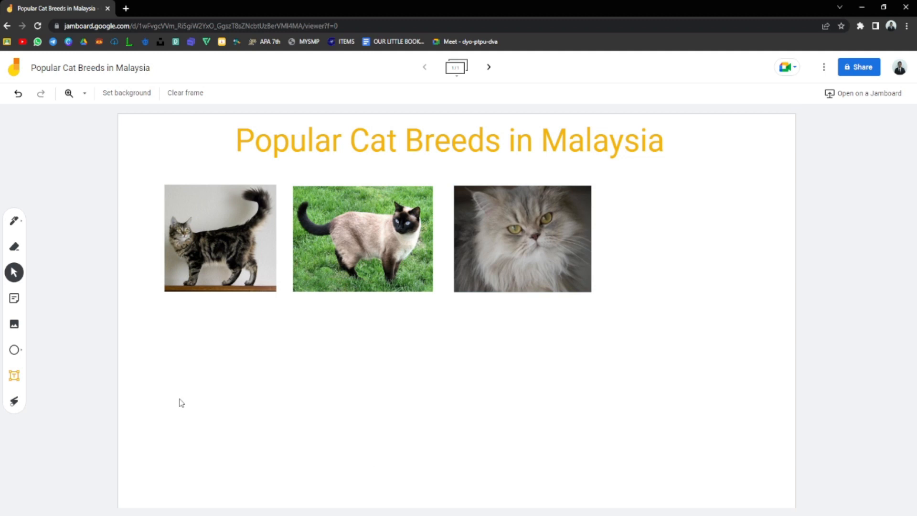
Draw a small circle below the Maine Coon picture and a wide ellipse below the Siamese cat picture.
left_click(19, 355)
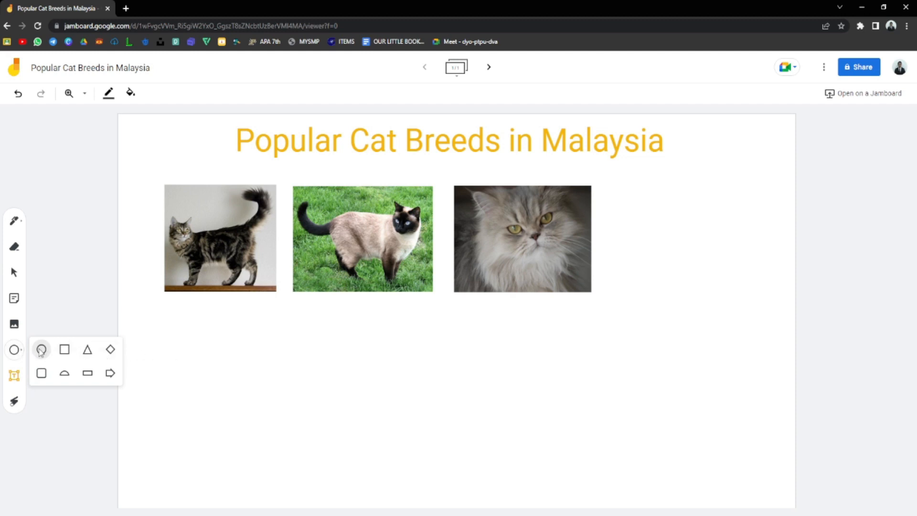
left_click(250, 353)
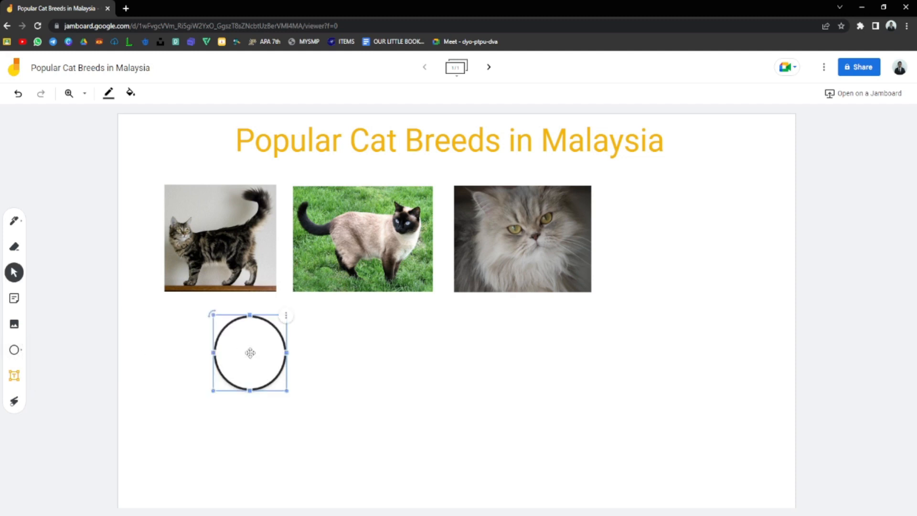
left_click(14, 354)
left_click(14, 352)
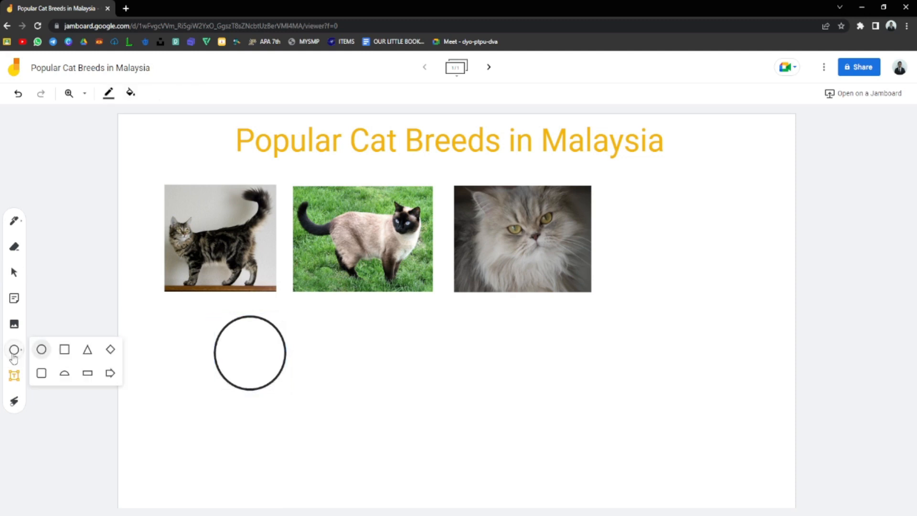
left_click_drag(327, 323, 434, 377)
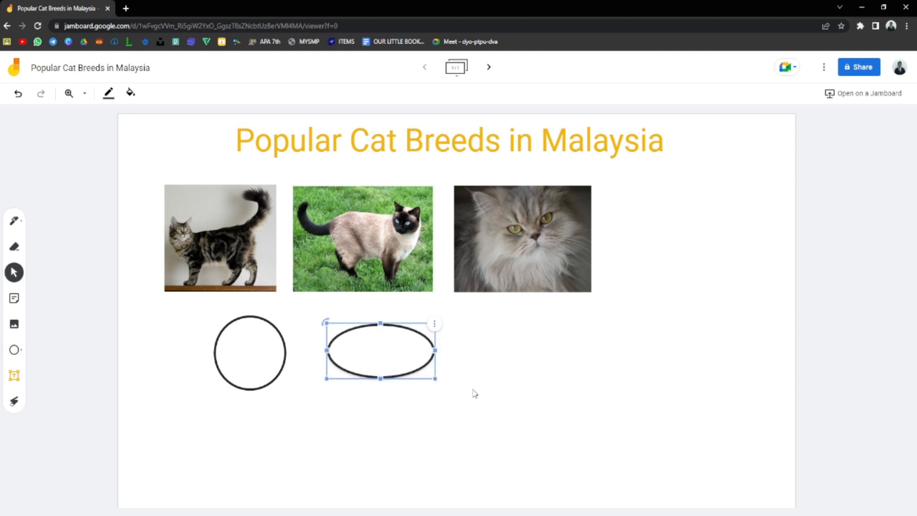
Add a circle below the grey long-haired cat picture and enlarge it from its lower-right corner.
left_click(23, 353)
left_click(24, 354)
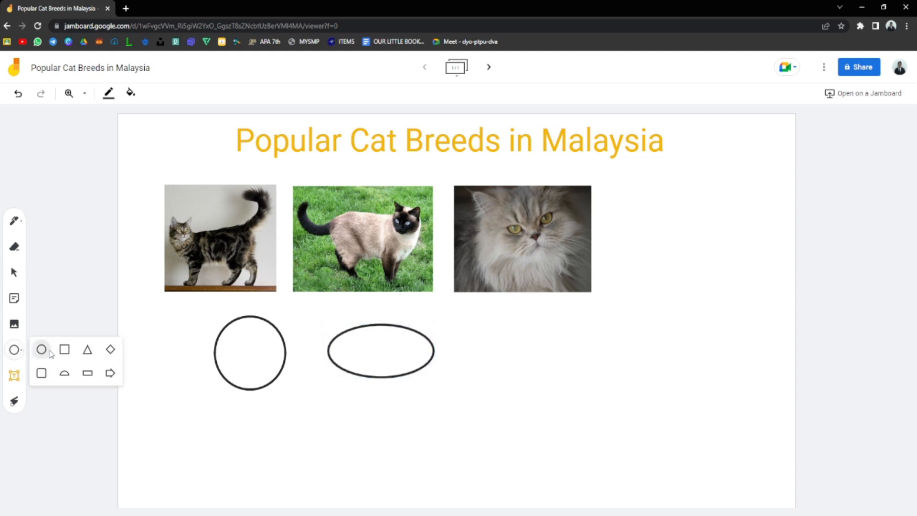
left_click(42, 350)
left_click(515, 348)
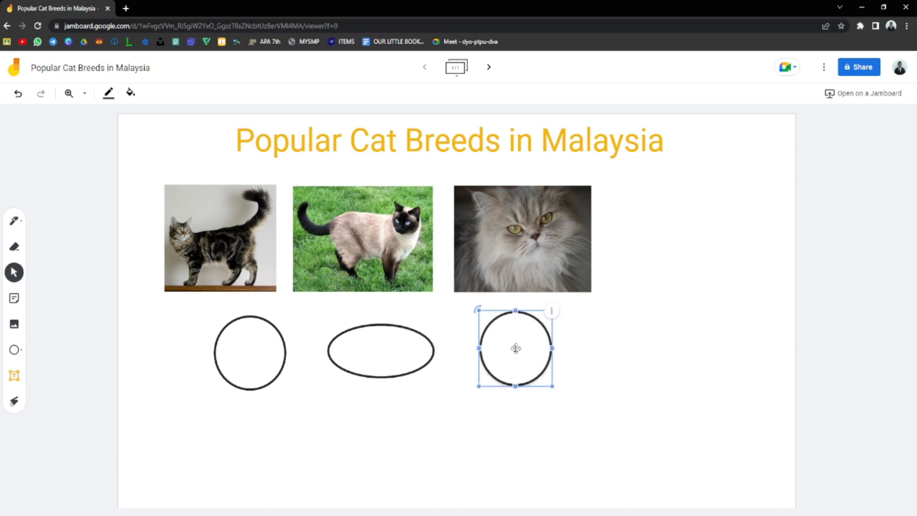
left_click_drag(553, 389, 606, 431)
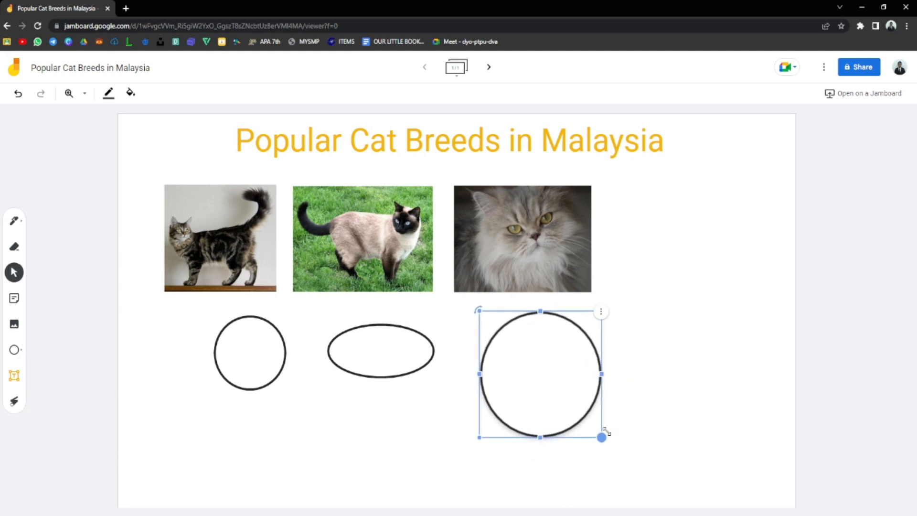
Add a square to the right of the large circle and draw a wide, flat rectangle below the square.
left_click(14, 349)
left_click(65, 349)
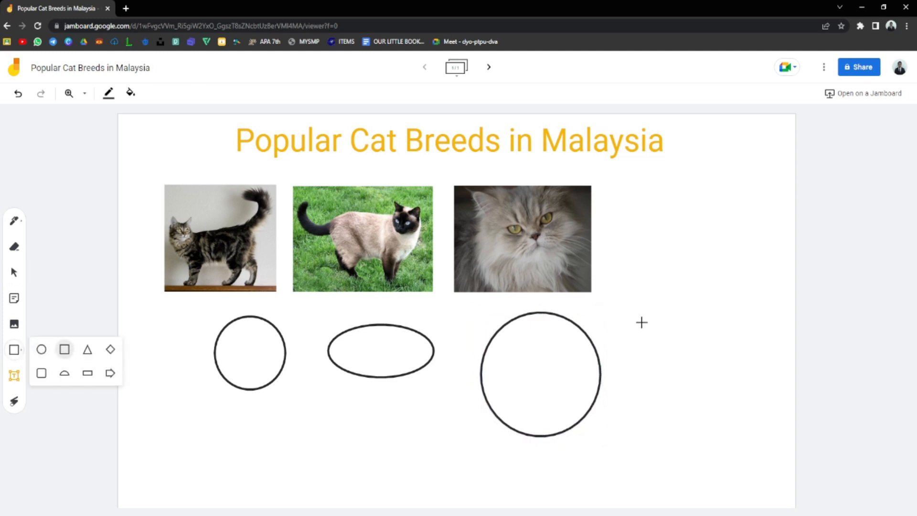
left_click(641, 322)
left_click_drag(641, 321, 655, 328)
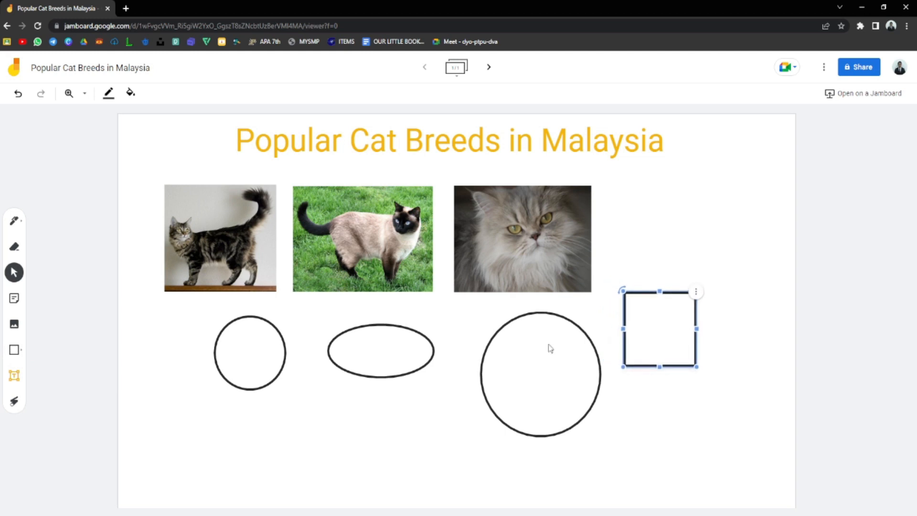
left_click(21, 358)
left_click(21, 357)
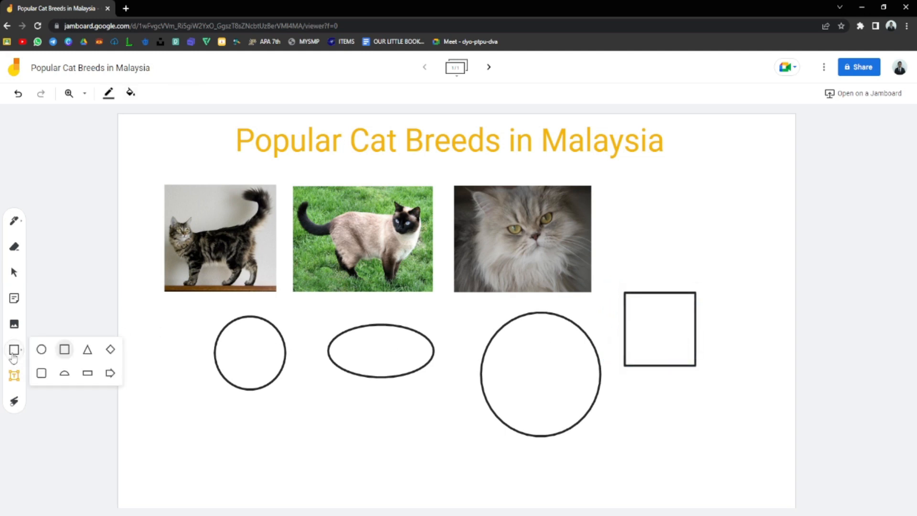
left_click_drag(622, 409, 737, 443)
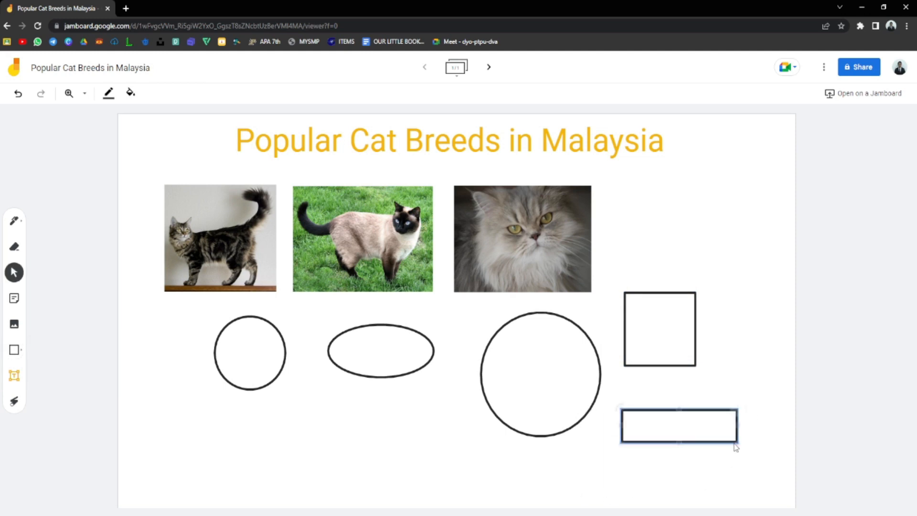
left_click(500, 171)
left_click(678, 357)
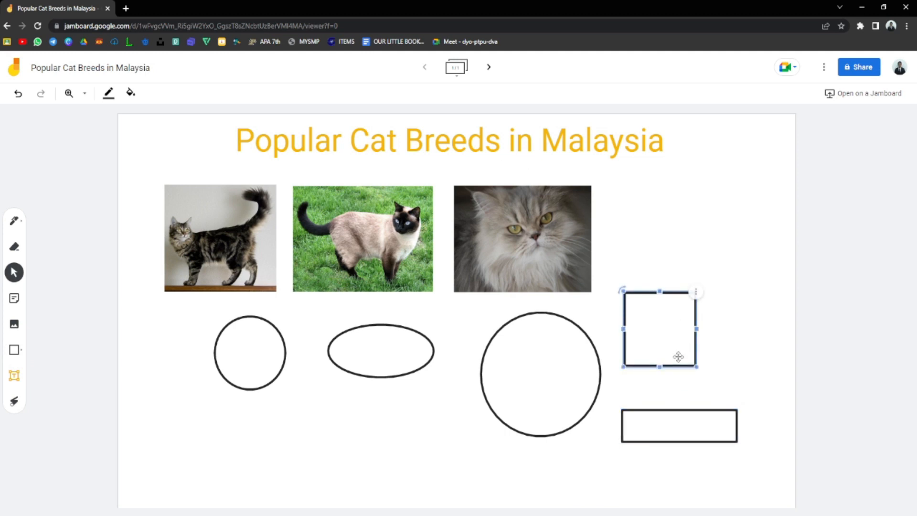
left_click(689, 287)
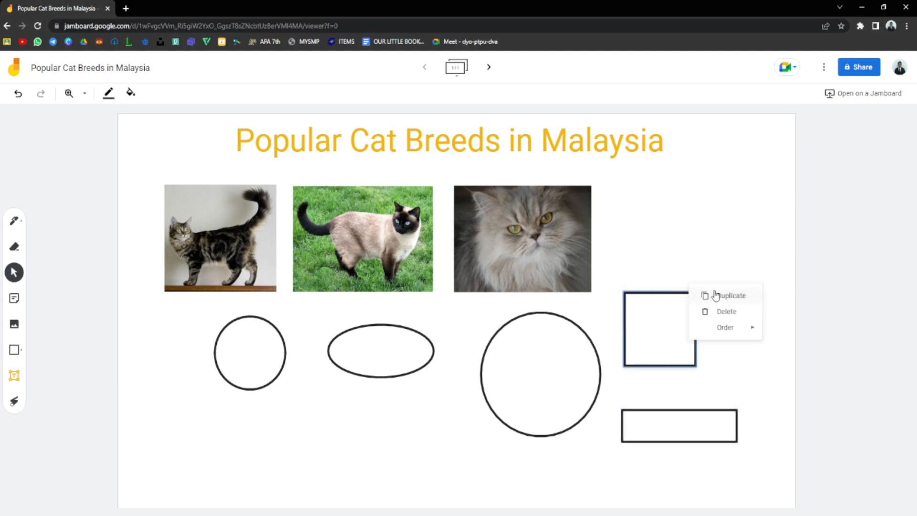
left_click(702, 297)
left_click(707, 306)
left_click(732, 330)
Rotate the square about 45 degrees into a diamond and move it to the right of the long-haired cat picture.
left_click(622, 292)
left_click_drag(620, 290, 657, 382)
left_click_drag(658, 323, 688, 240)
Stack the rectangle and the large circle below the diamond, shrinking the circle to fit in the column.
left_click_drag(708, 428, 722, 337)
left_click_drag(583, 372, 696, 436)
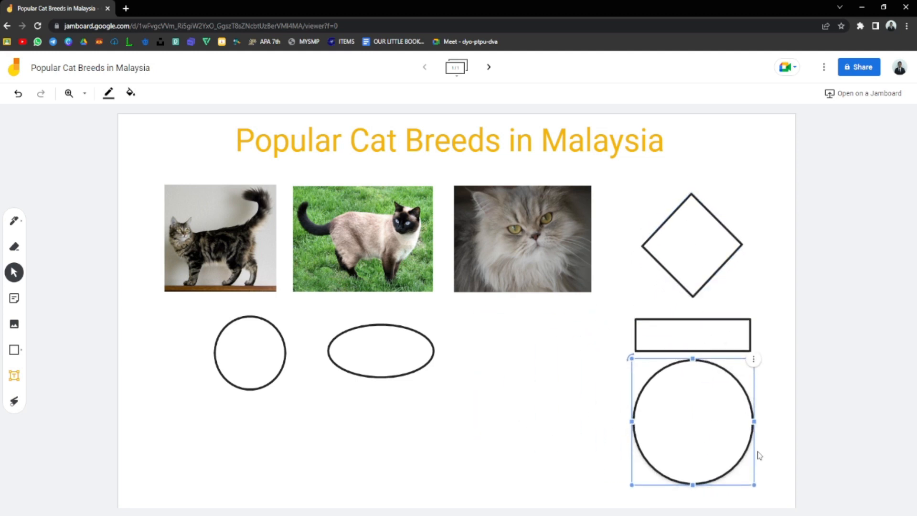
left_click_drag(754, 485, 720, 453)
left_click_drag(698, 408, 706, 425)
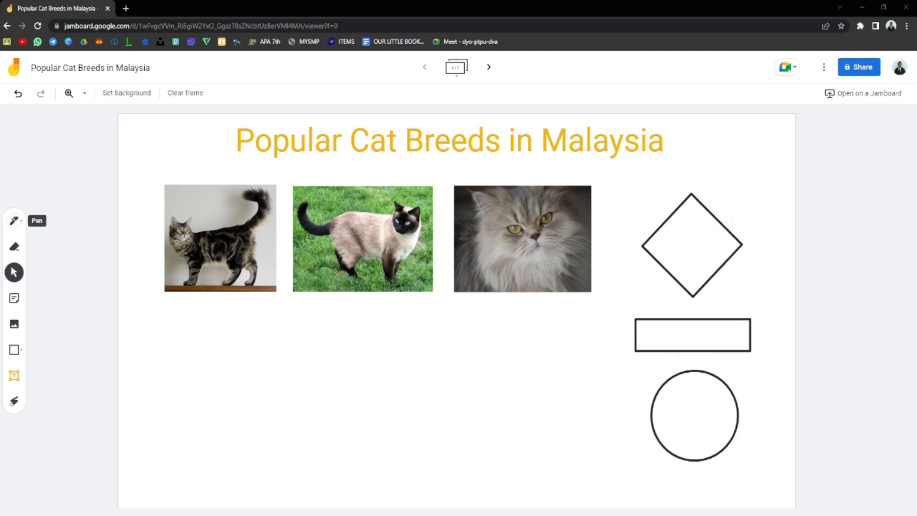
Handwrite "Maine Coon" on two lines below the first cat picture with the blue pen.
left_click(15, 222)
left_click(19, 227)
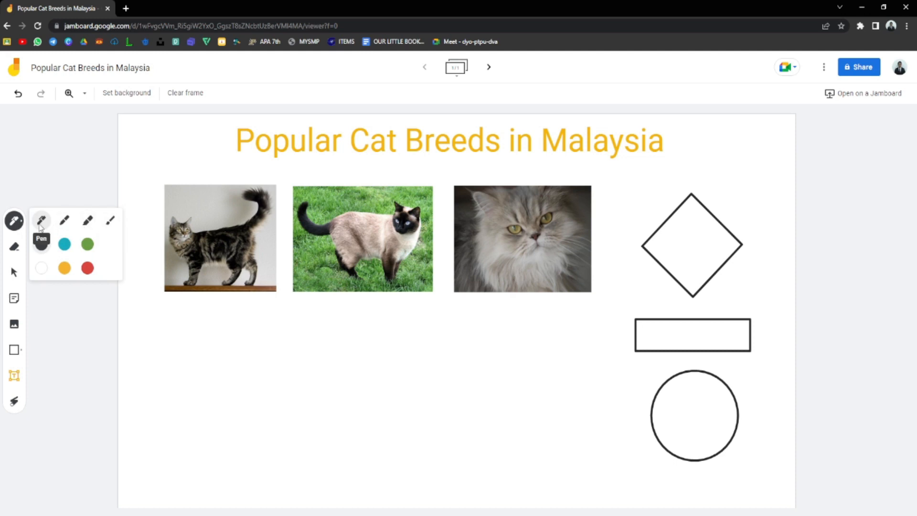
left_click(64, 244)
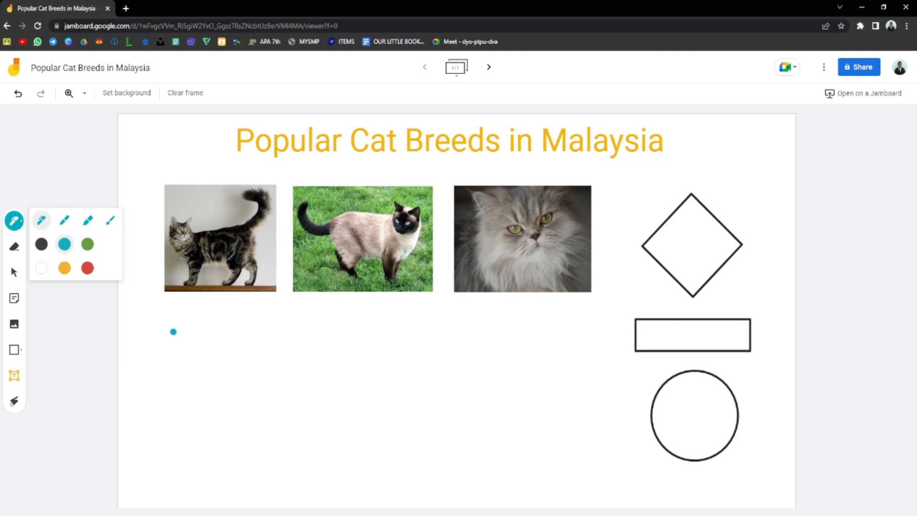
left_click_drag(167, 333, 192, 333)
mouse_move(203, 325)
left_mouse_down()
mouse_move(195, 327)
mouse_move(214, 338)
mouse_move(239, 321)
mouse_move(246, 337)
left_mouse_up()
left_click(210, 320)
mouse_move(213, 348)
left_mouse_down()
mouse_move(210, 362)
mouse_move(240, 357)
mouse_move(260, 367)
left_mouse_up()
Underline both handwritten words, "Maine" and "Coon", with the yellow highlighter.
left_click(23, 224)
left_click(87, 220)
left_click(65, 268)
mouse_move(151, 312)
left_mouse_down()
mouse_move(235, 336)
mouse_move(160, 329)
mouse_move(255, 327)
mouse_move(265, 358)
mouse_move(200, 367)
mouse_move(249, 372)
left_mouse_up()
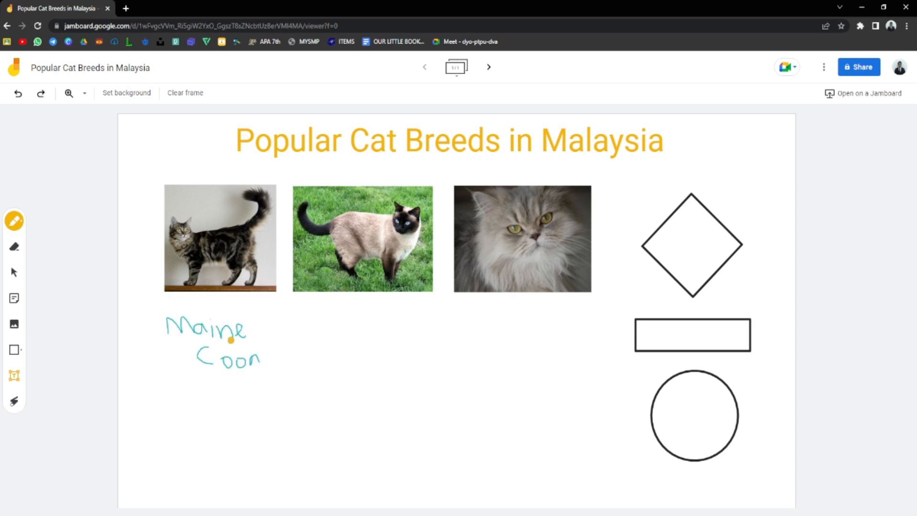
left_click_drag(205, 379, 265, 378)
left_click_drag(180, 348, 244, 347)
Paint a closed yellow brush outline around the handwritten "Maine Coon" label.
left_click(14, 221)
left_click(110, 220)
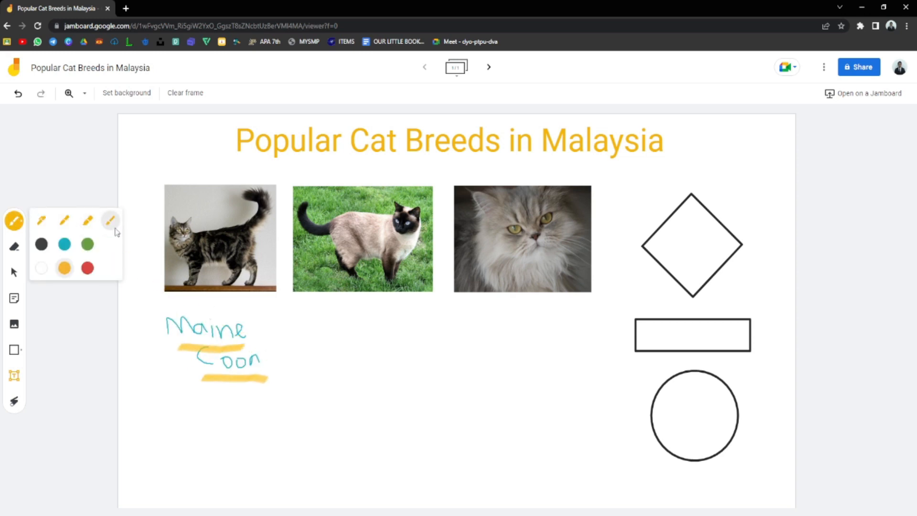
mouse_move(156, 313)
left_mouse_down()
mouse_move(152, 344)
mouse_move(193, 379)
mouse_move(285, 398)
left_mouse_up()
mouse_move(279, 357)
left_mouse_down()
mouse_move(266, 317)
mouse_move(201, 303)
mouse_move(155, 311)
left_mouse_up()
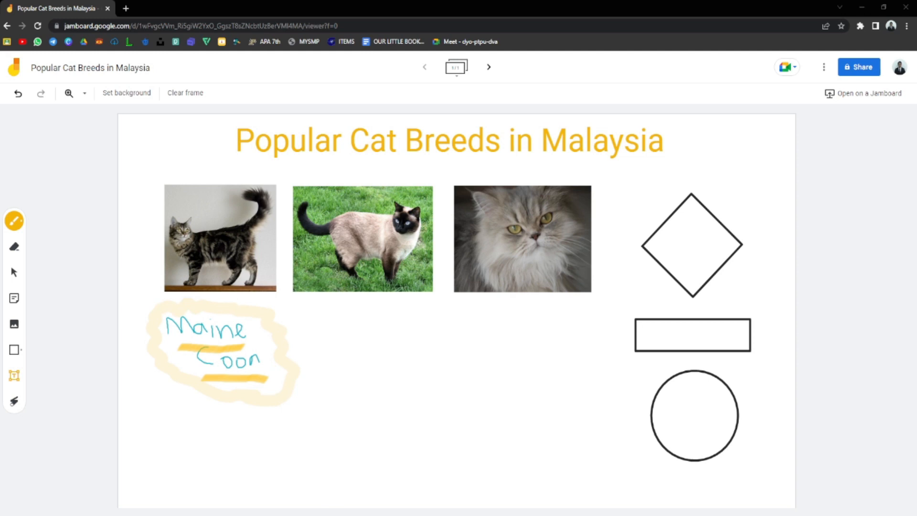
Erase most of the handwritten "Maine Coon" label with its underlines and outline, and return to the Select tool.
left_click(14, 247)
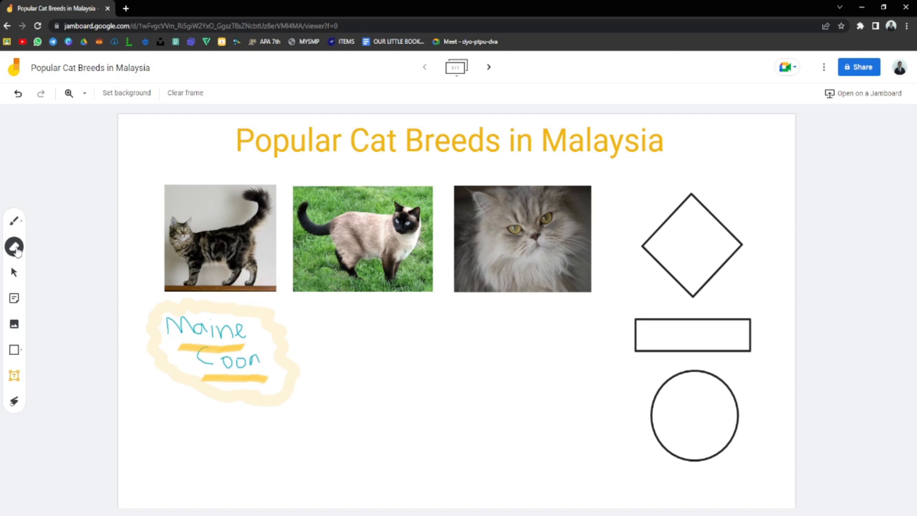
mouse_move(275, 337)
left_mouse_down()
mouse_move(275, 371)
mouse_move(282, 349)
mouse_move(293, 387)
mouse_move(201, 328)
mouse_move(283, 368)
mouse_move(177, 329)
mouse_move(206, 377)
mouse_move(171, 361)
mouse_move(227, 361)
mouse_move(244, 328)
mouse_move(163, 316)
left_mouse_up()
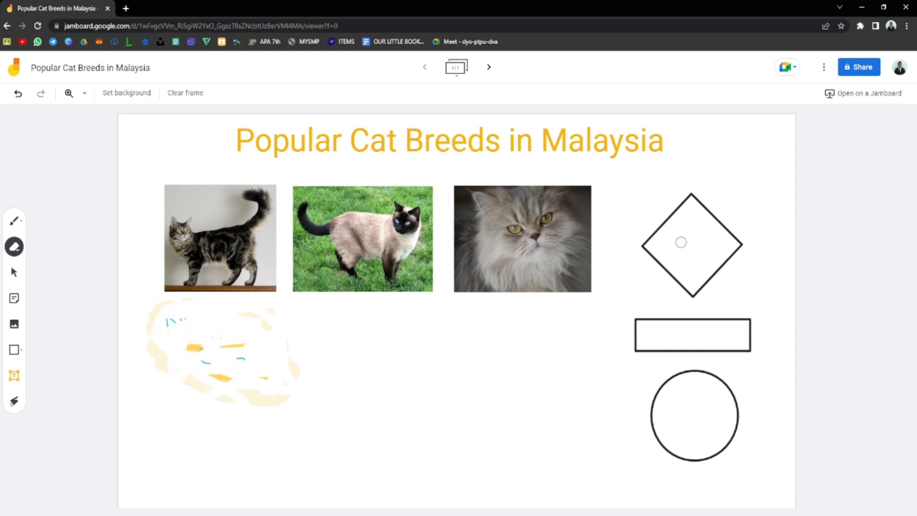
mouse_move(292, 380)
left_mouse_down()
mouse_move(258, 409)
mouse_move(192, 345)
left_mouse_up()
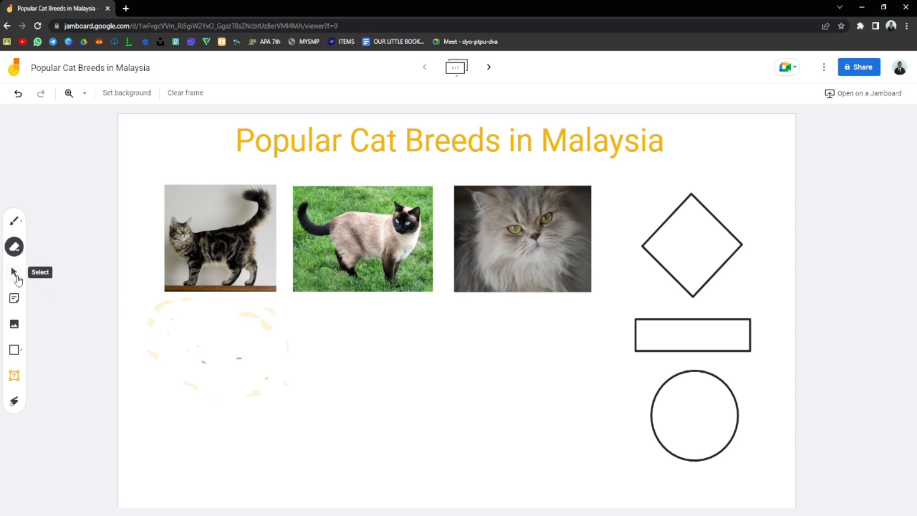
left_click(14, 272)
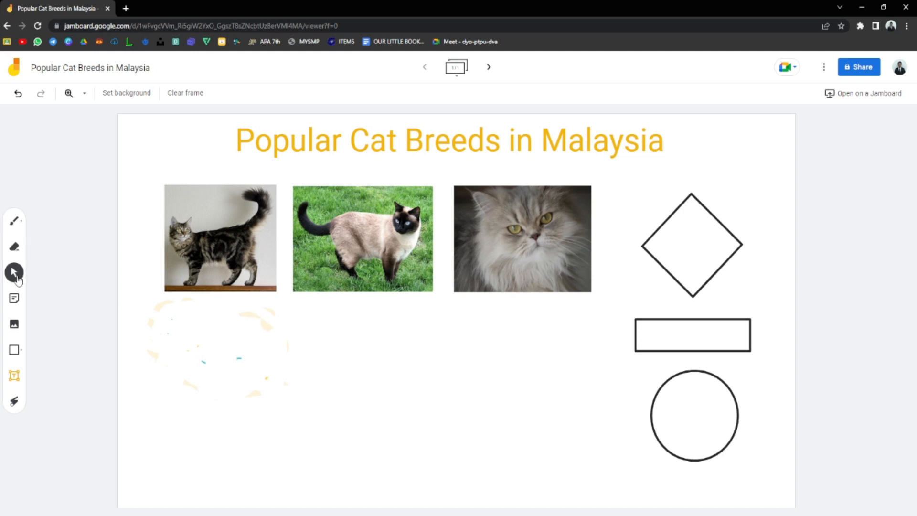
left_click(207, 245)
left_click(356, 241)
left_click(510, 237)
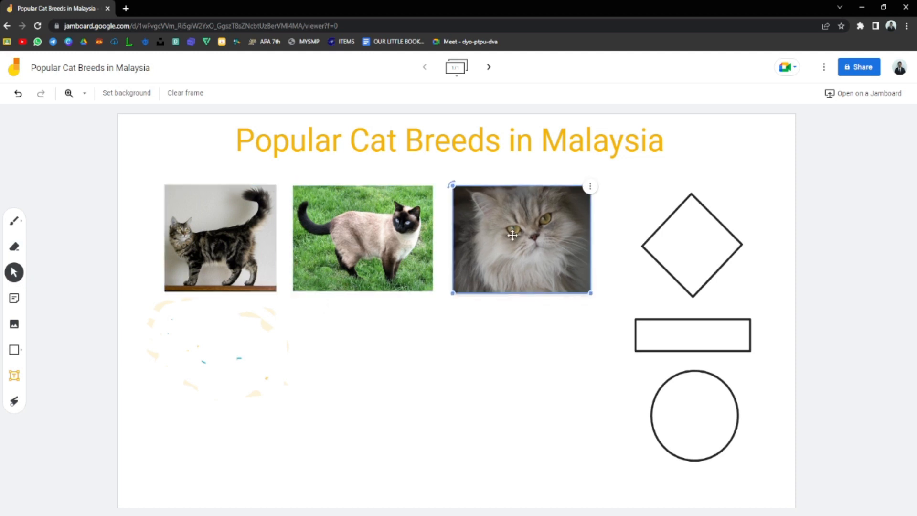
Add a yellow sticky note reading "Maine Coon" to the frame.
left_click(14, 300)
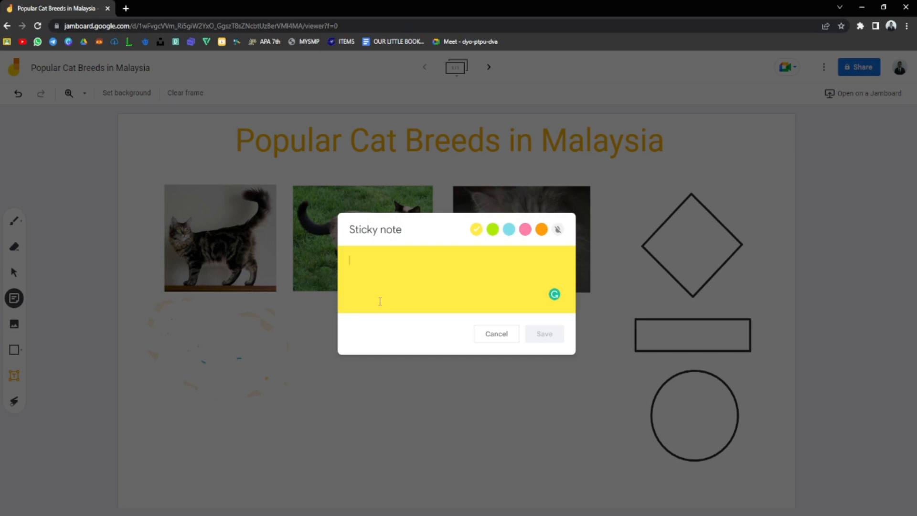
type("Maine Coon")
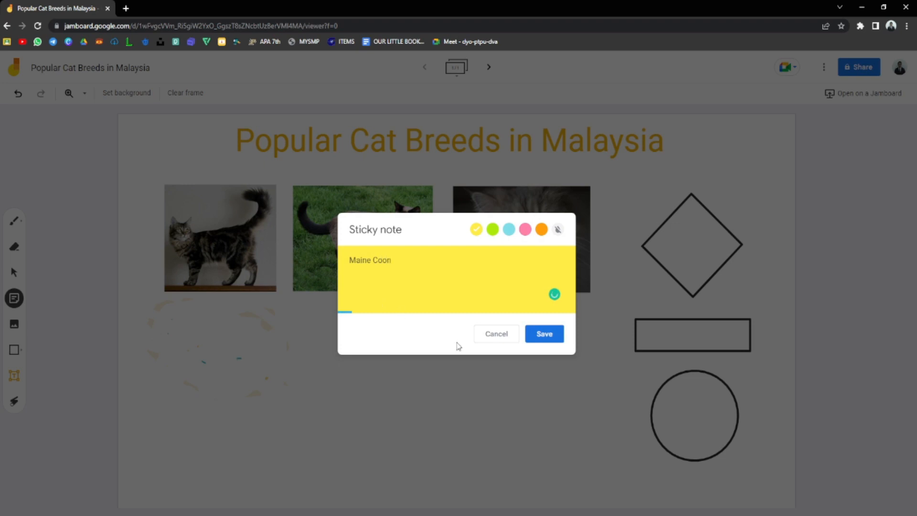
left_click(544, 334)
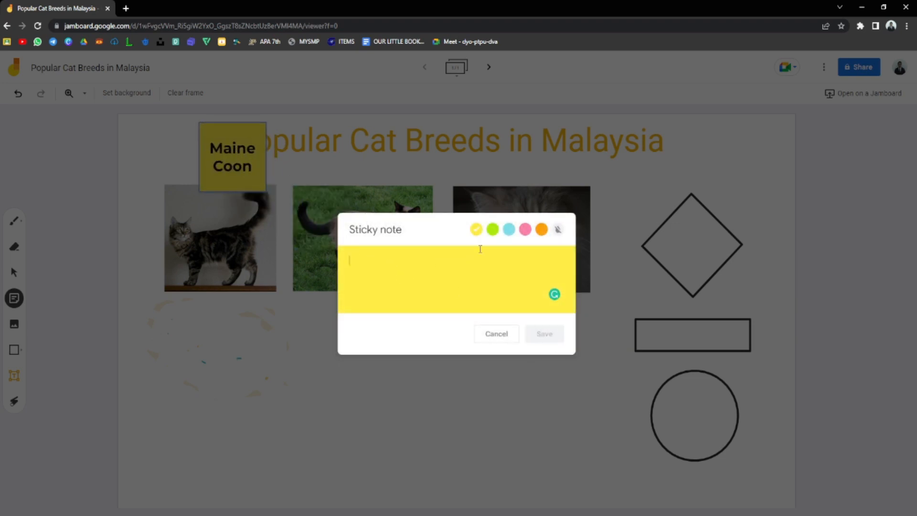
Add a green sticky note reading "Siamese" to the frame.
left_click(492, 230)
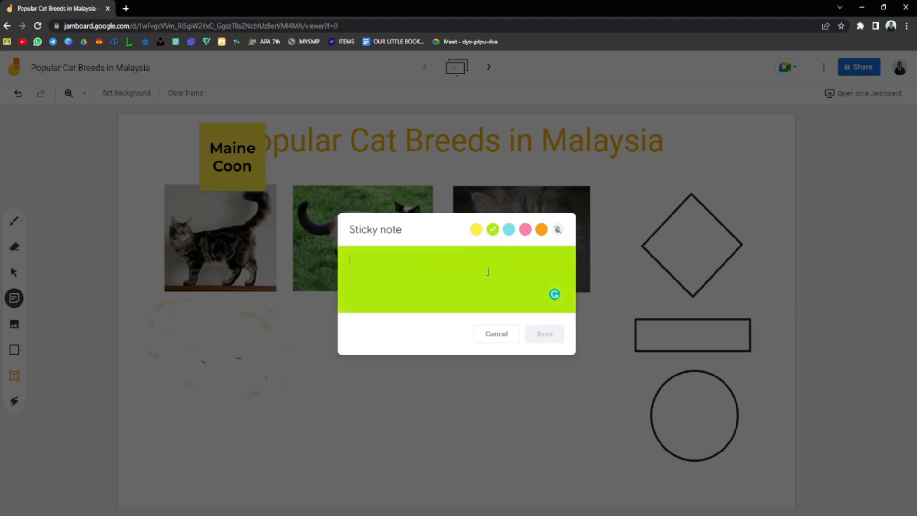
type("Siamese")
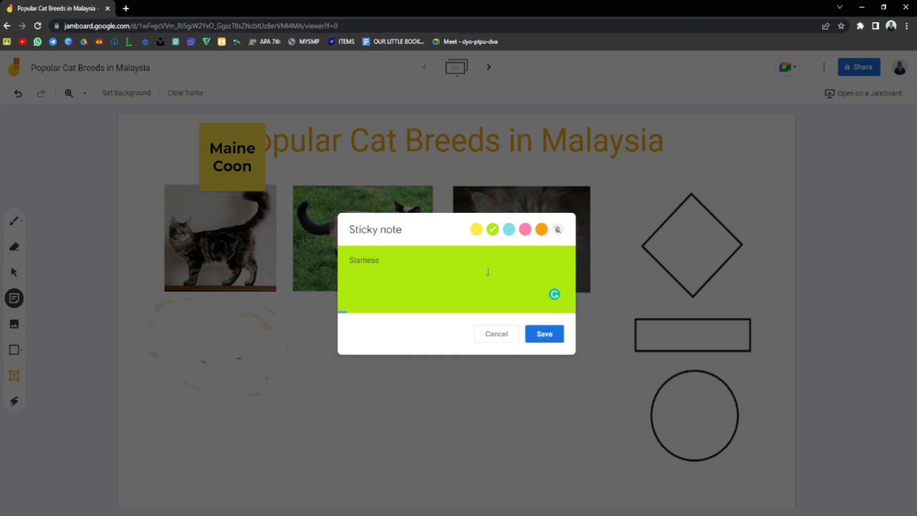
left_click(548, 334)
Add a light blue sticky note reading "Persian" and leave sticky note creation.
left_click(14, 298)
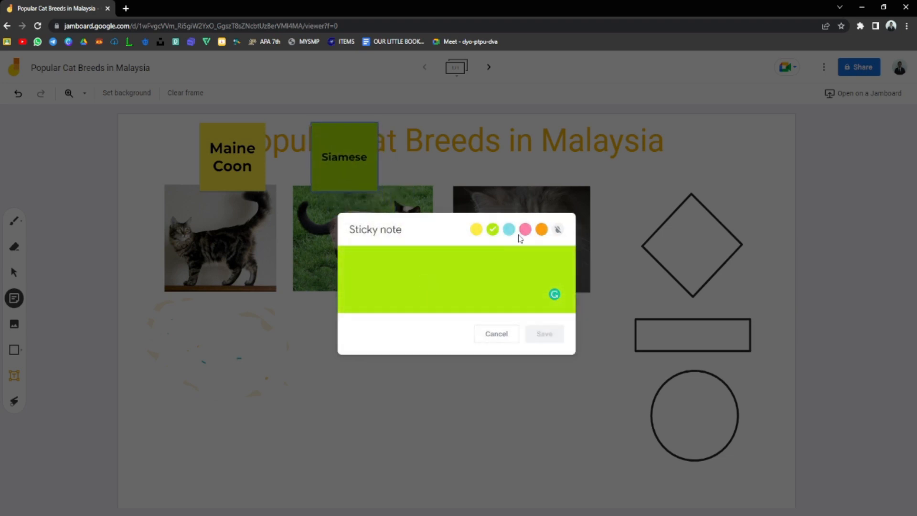
left_click(509, 229)
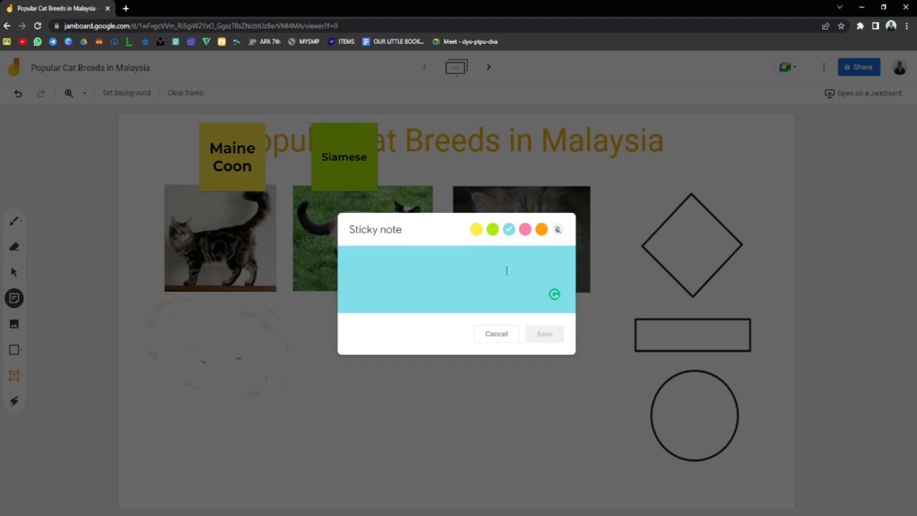
type("Per")
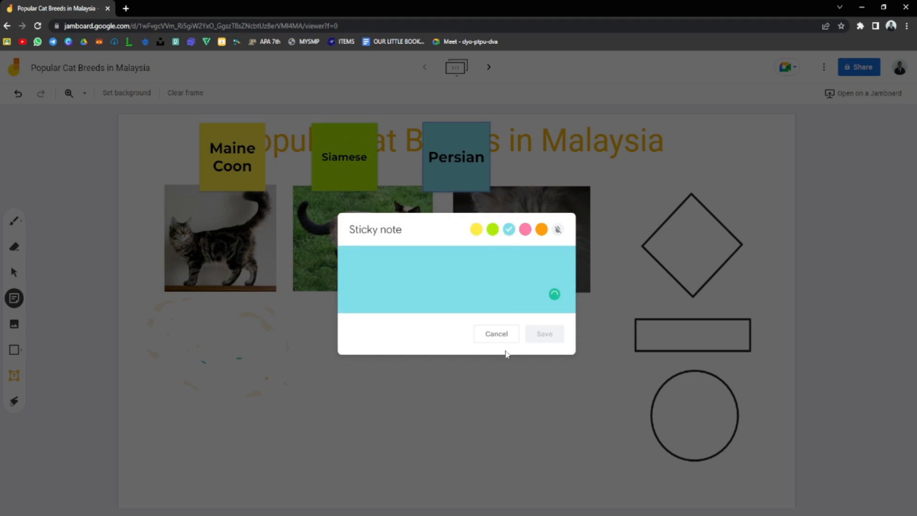
left_click(497, 334)
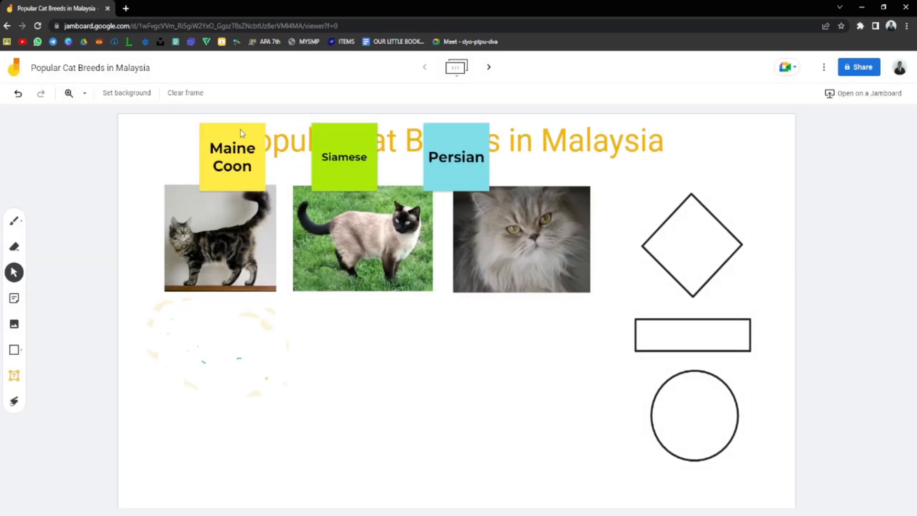
Move the Maine Coon, Siamese and Persian sticky notes below the first, second and third cat pictures respectively.
left_click_drag(243, 130, 226, 309)
left_click_drag(359, 131, 381, 315)
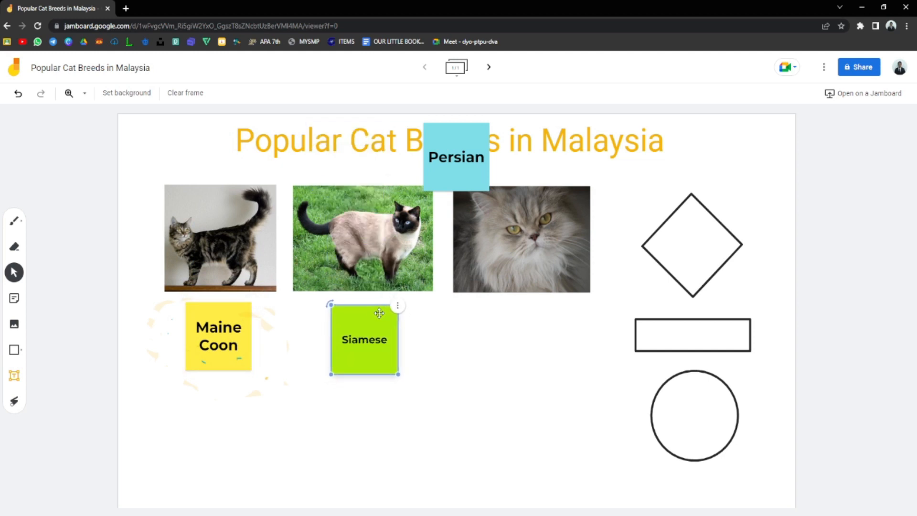
left_click_drag(475, 128, 538, 319)
Slightly enlarge the Siamese and Persian sticky notes and line them up in a row with the Maine Coon note.
left_click(363, 321)
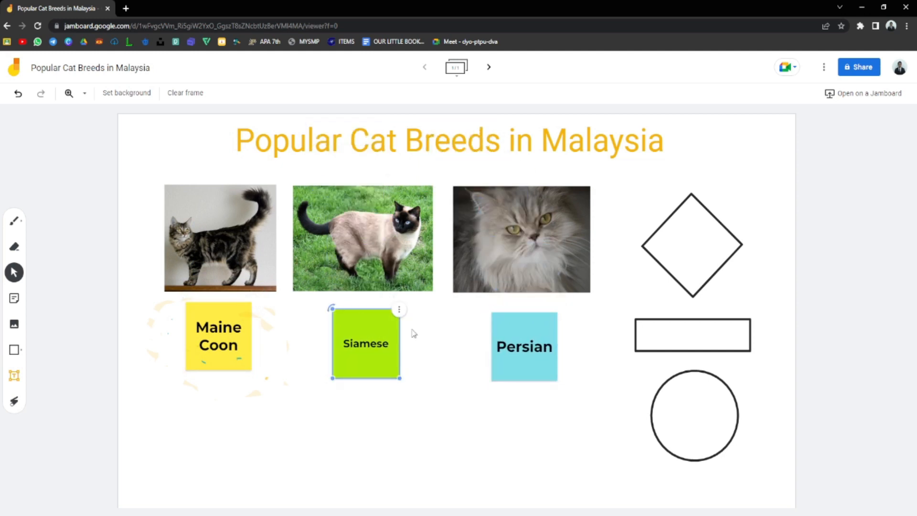
left_click_drag(400, 378, 403, 377)
left_click_drag(543, 322, 540, 317)
left_click_drag(556, 379, 562, 381)
left_click_drag(536, 325, 536, 337)
left_click(590, 334)
left_click_drag(350, 329, 344, 324)
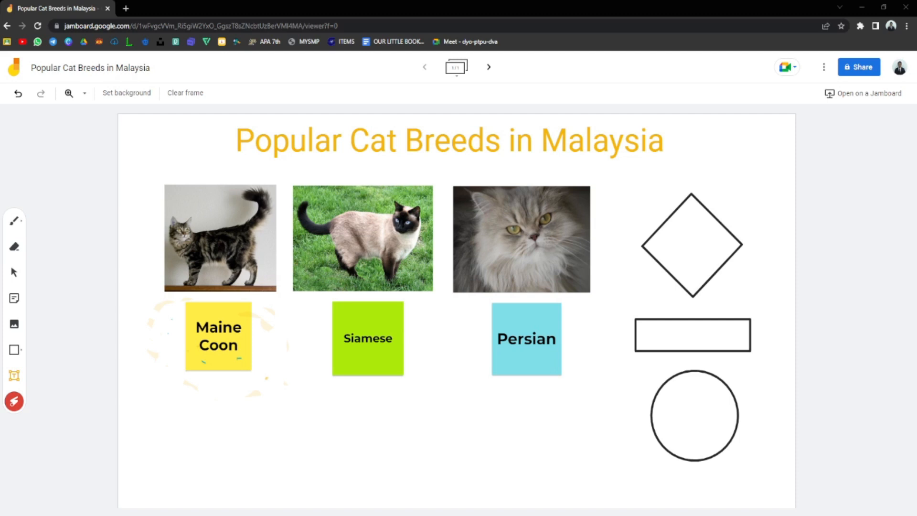